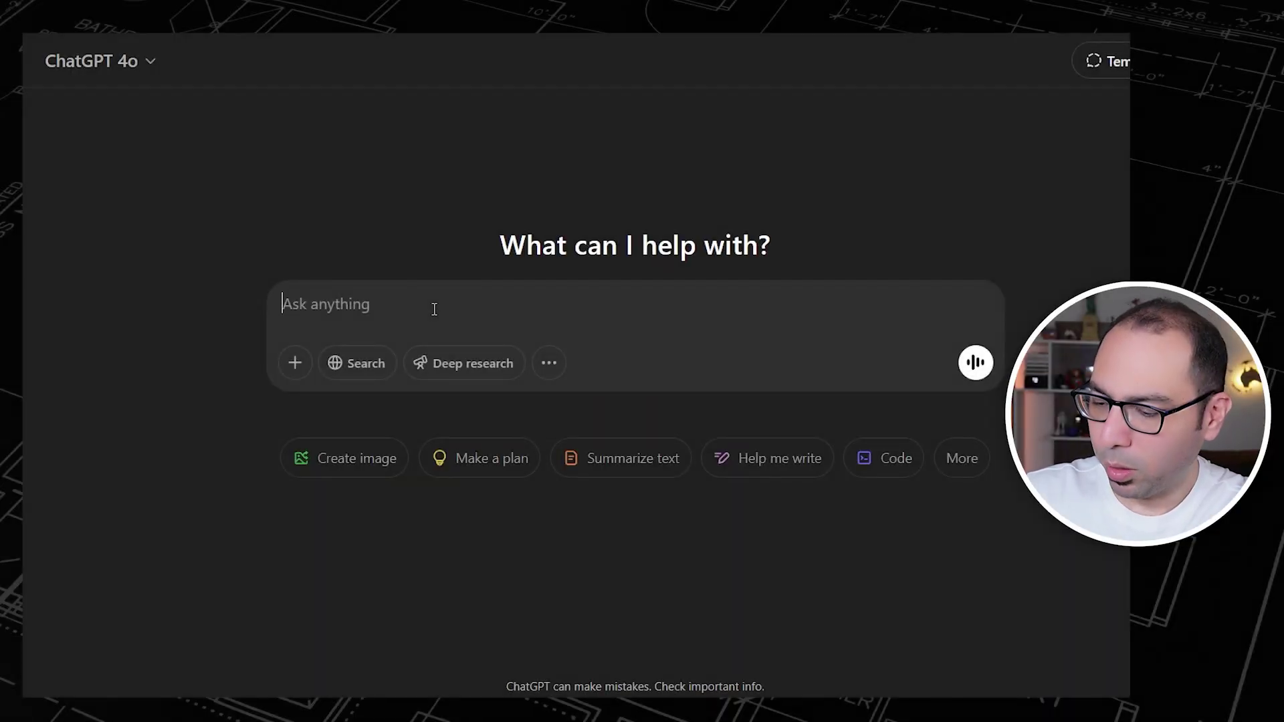
# Paste and send the question on steel density for a 20×80 cm, 3.5 m column with 8T16 bars and T10@15cm stirrups.
pyautogui.write('what is the steel reinforcement density of a 20 x 80 cm column, if the steel details are as following: Vertical bars 8T16, and stirrups T10@15cm spacing. column height is 3.5 m')
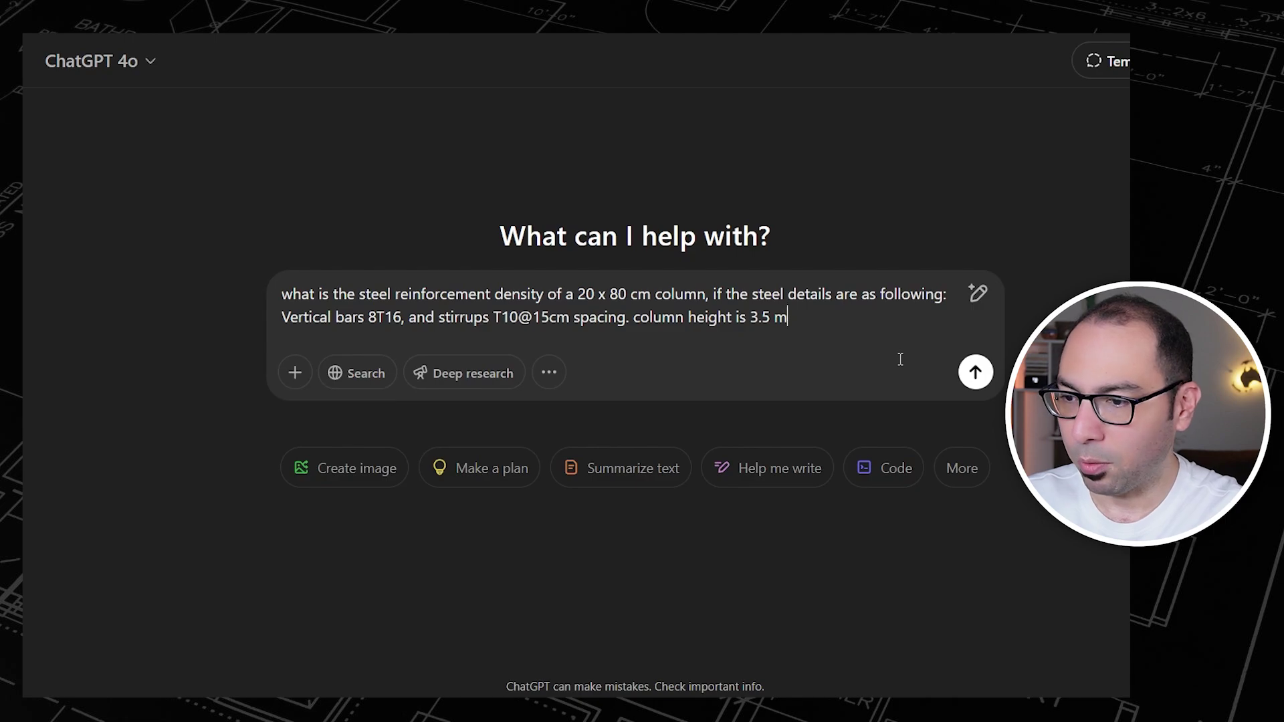
pyautogui.press('Return')
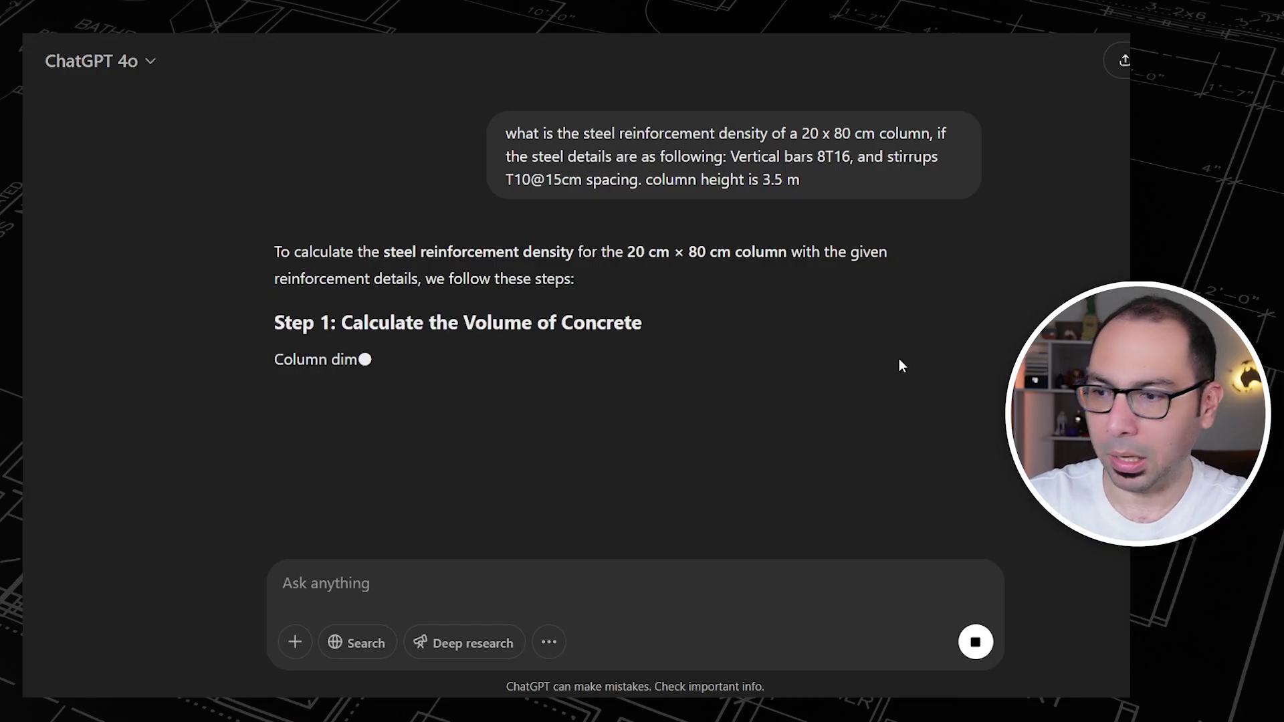
pyautogui.scroll(-2, 652, 292)
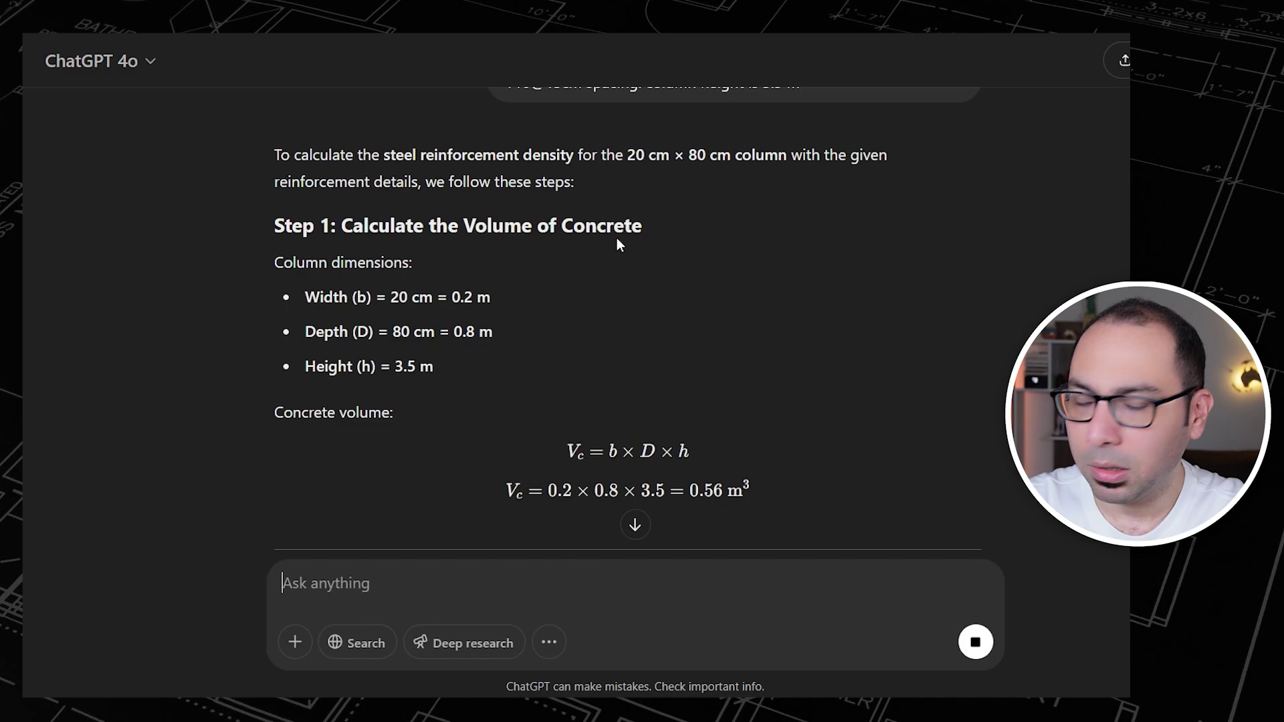
pyautogui.scroll(-2, 625, 268)
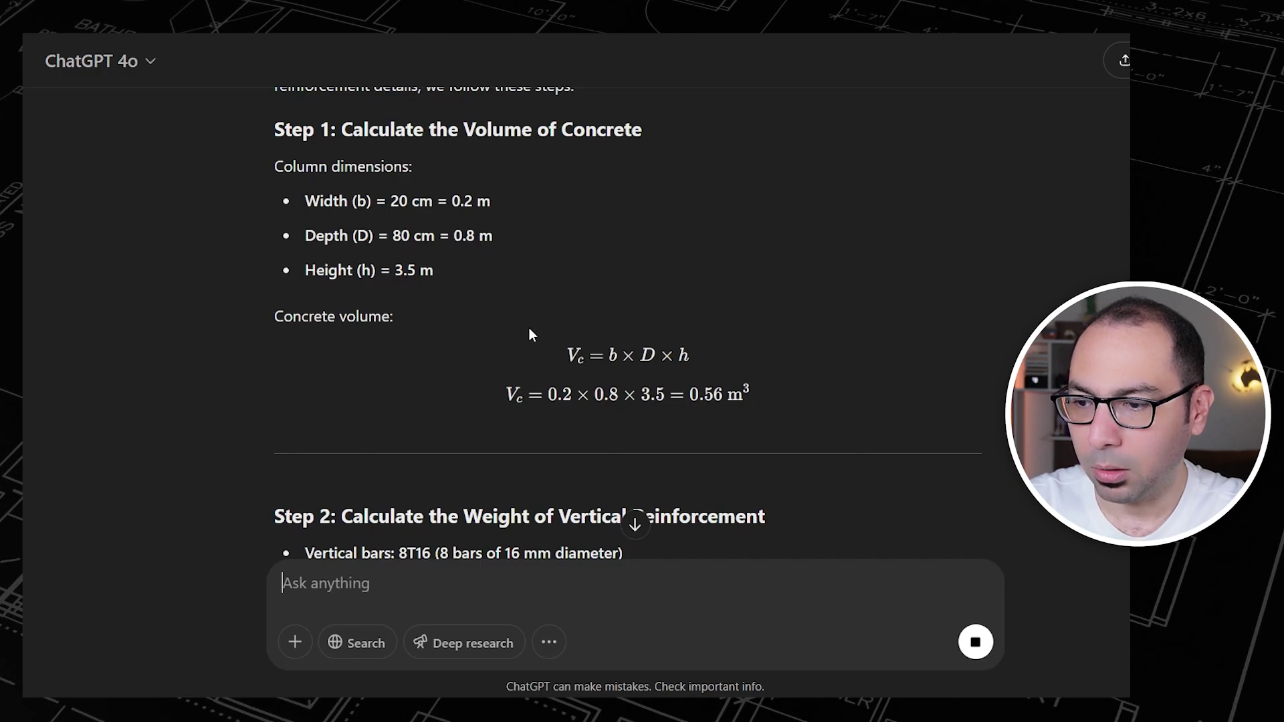
pyautogui.scroll(-2, 530, 334)
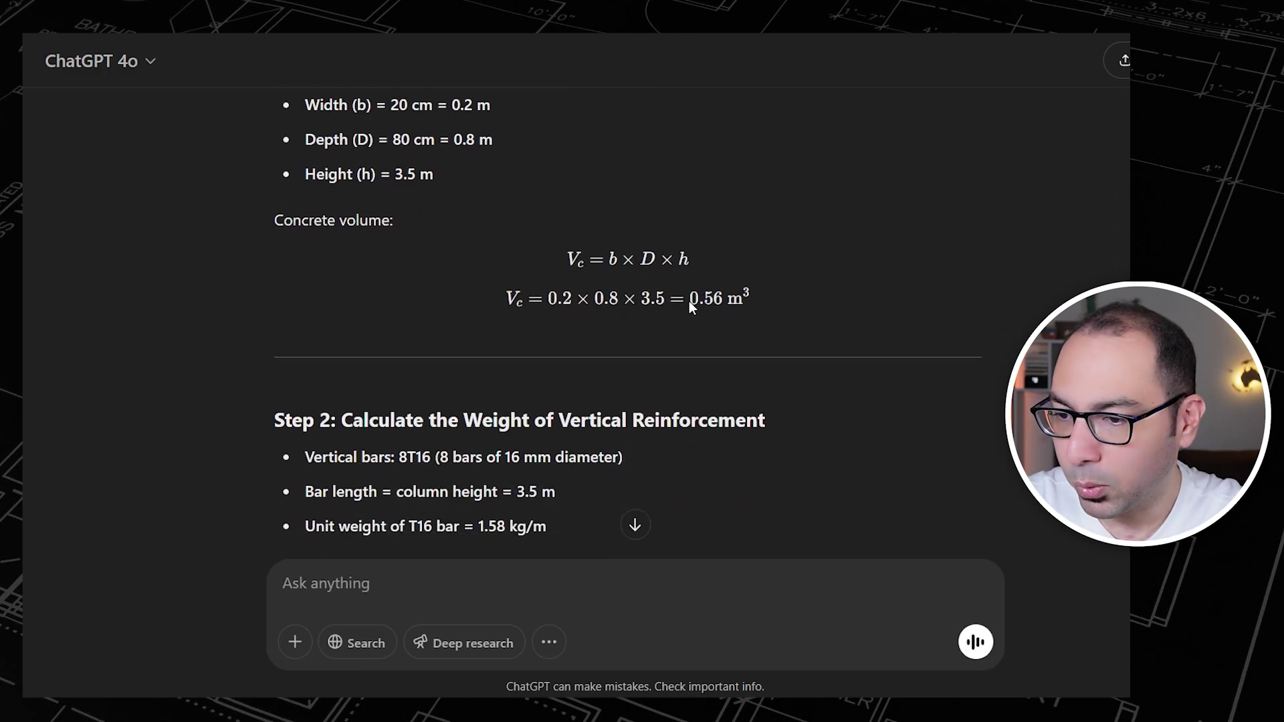
pyautogui.moveTo(689, 301); pyautogui.dragTo(730, 300)
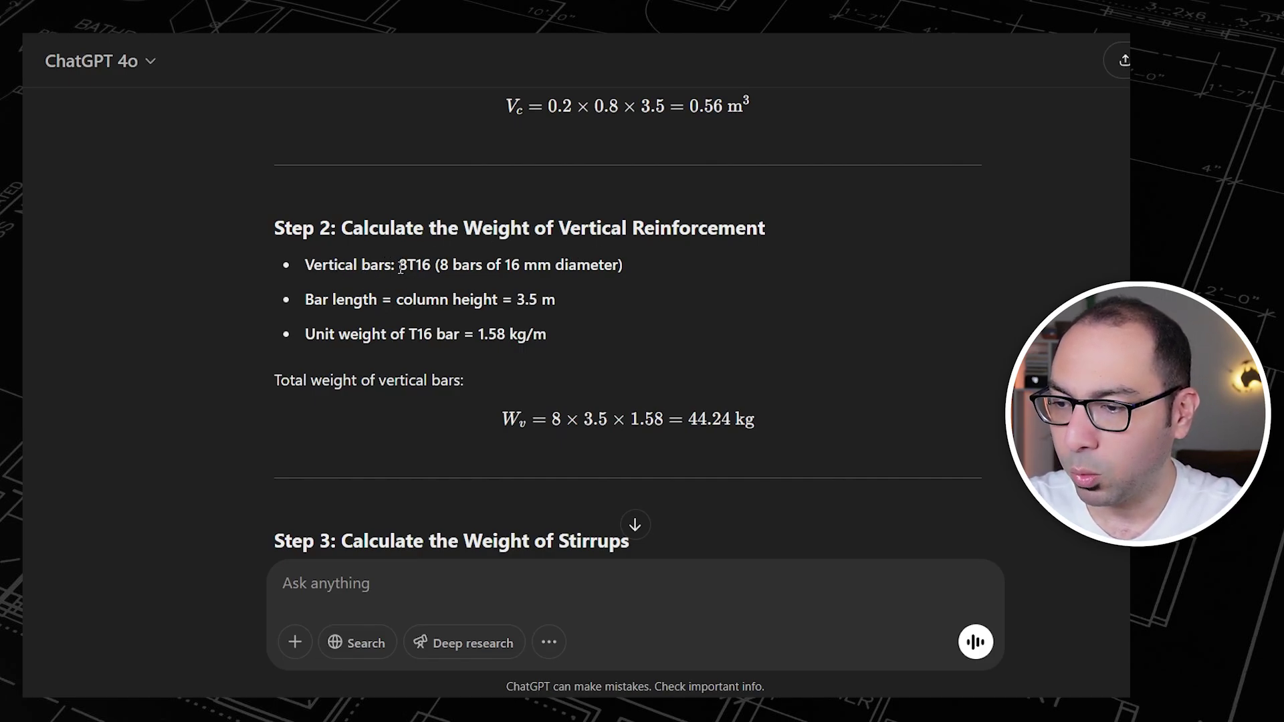
pyautogui.moveTo(400, 267); pyautogui.dragTo(614, 267)
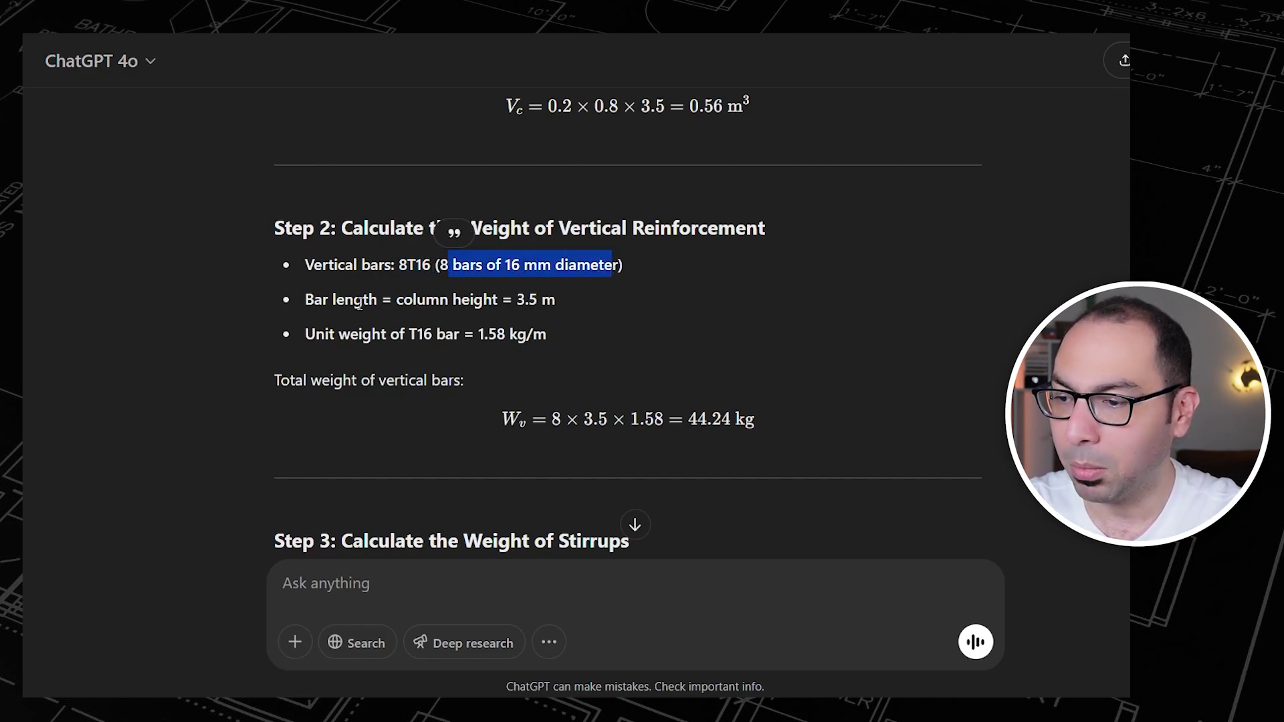
pyautogui.moveTo(314, 302); pyautogui.dragTo(363, 302)
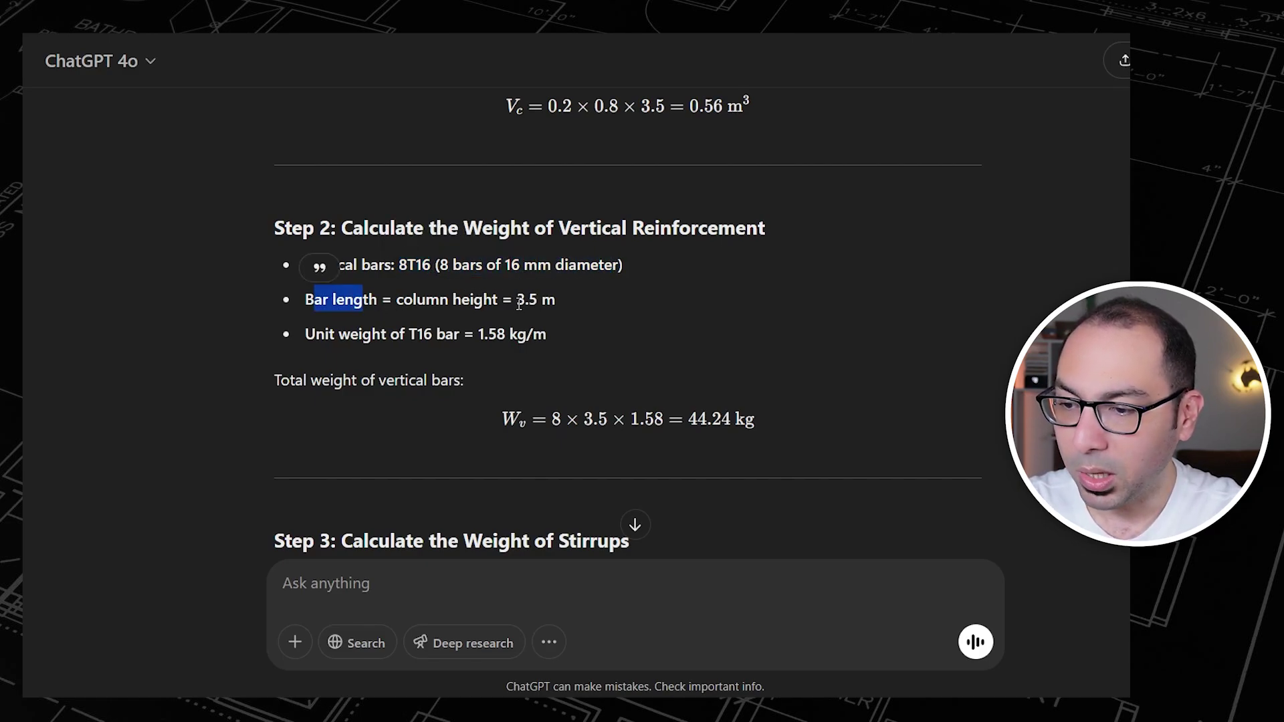
pyautogui.moveTo(517, 302); pyautogui.dragTo(556, 303)
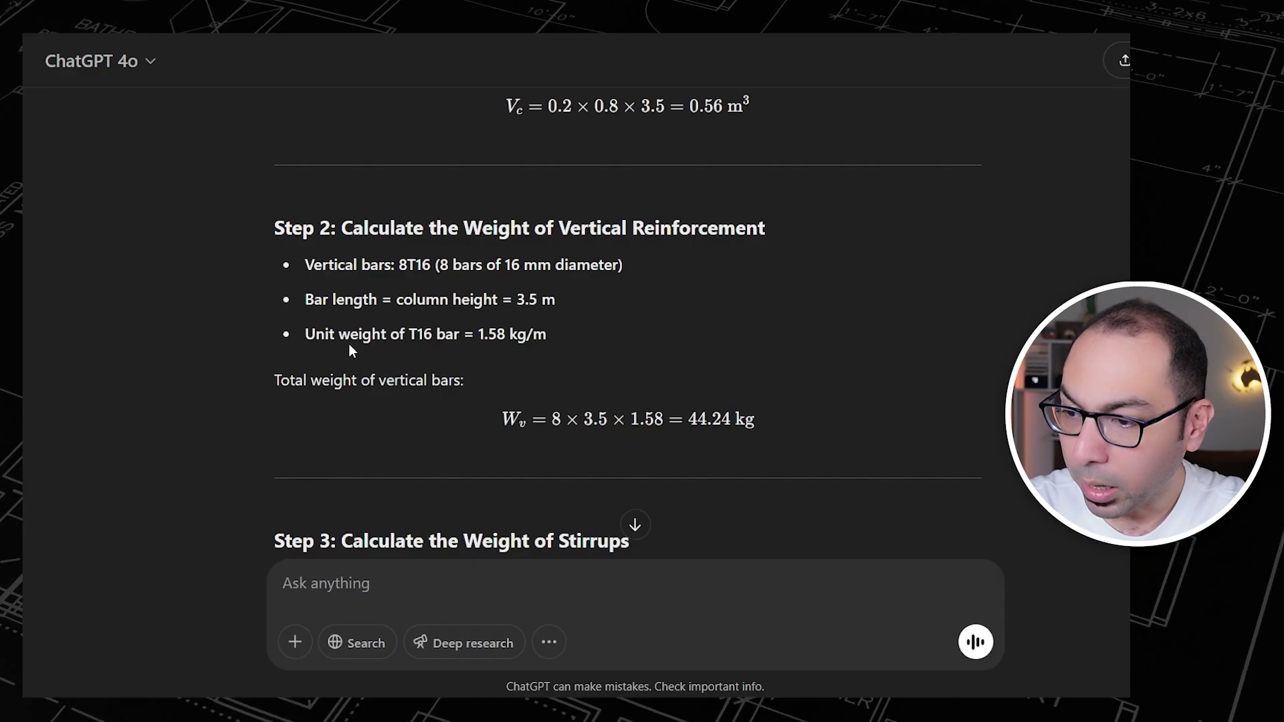
pyautogui.moveTo(405, 335); pyautogui.dragTo(505, 334)
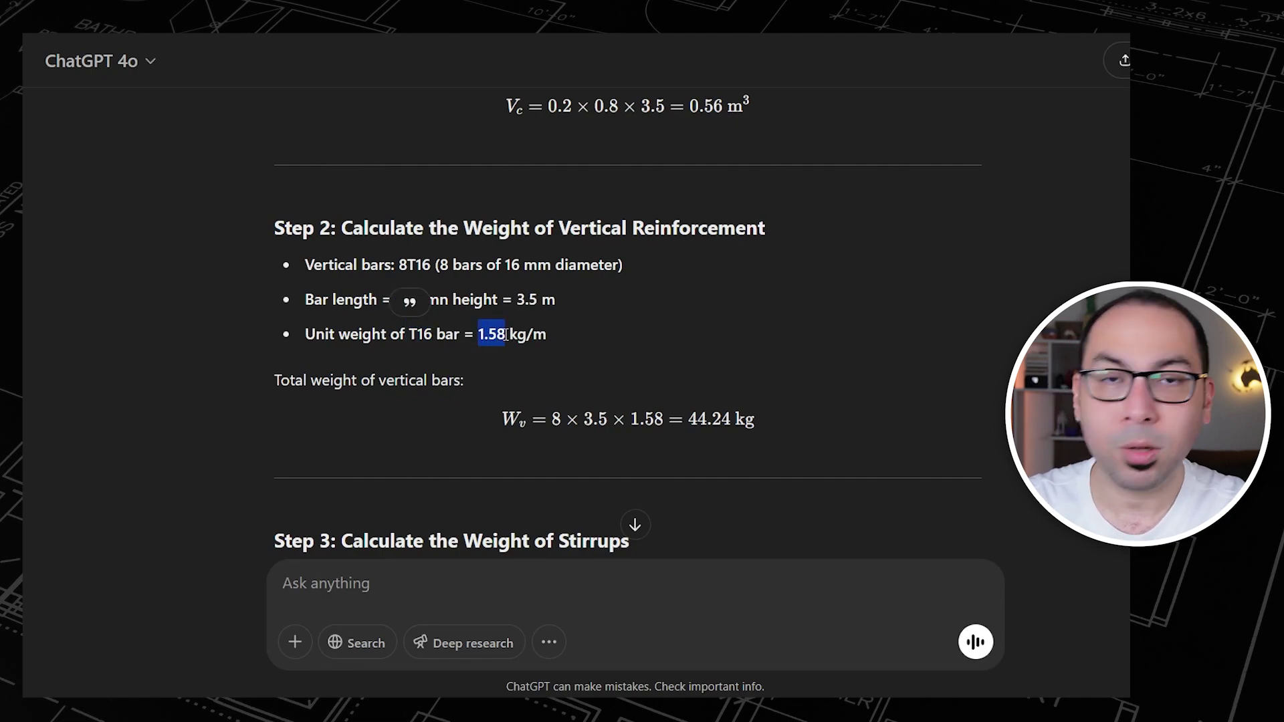
pyautogui.click(547, 338)
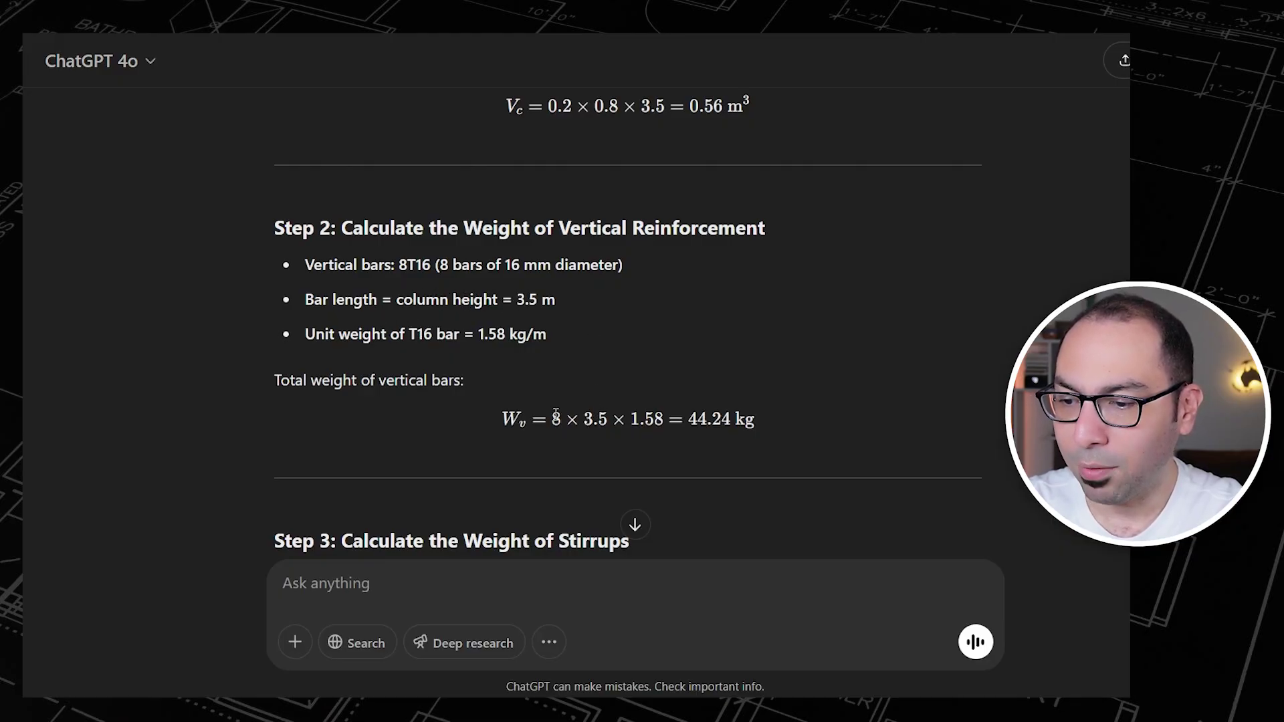
pyautogui.moveTo(553, 418); pyautogui.dragTo(608, 418)
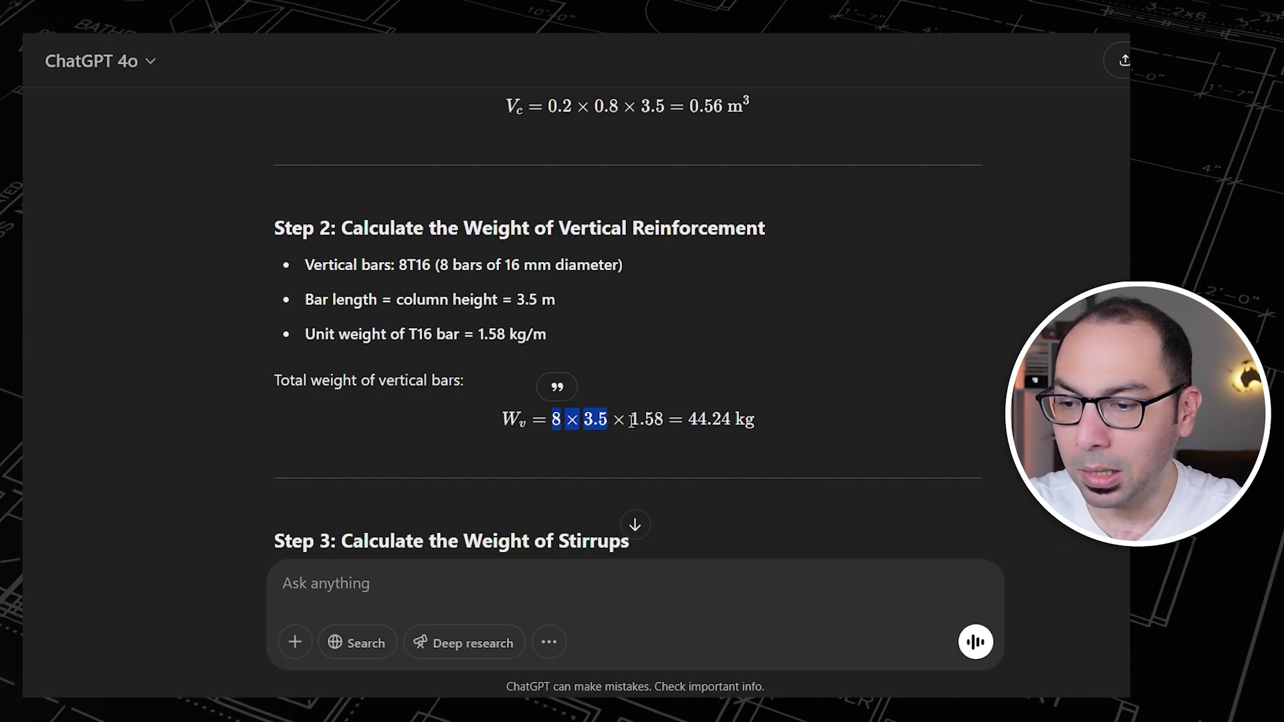
pyautogui.moveTo(631, 419); pyautogui.dragTo(756, 420)
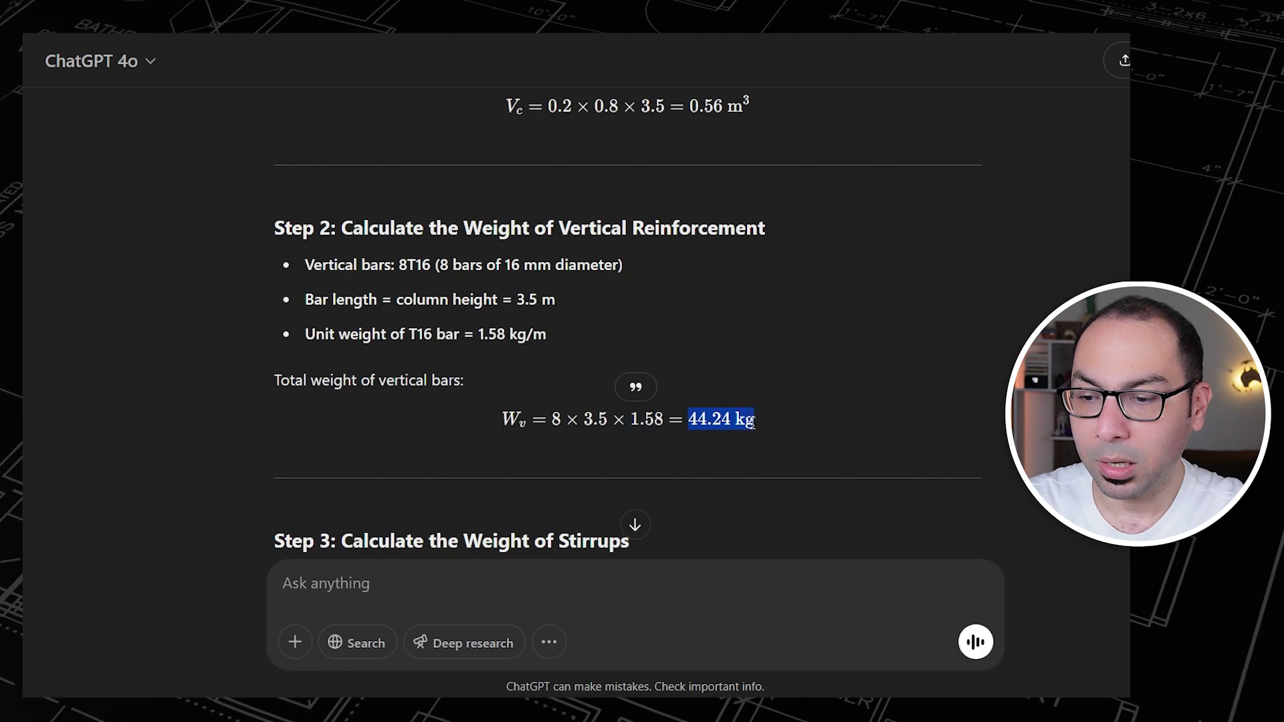
pyautogui.click(790, 365)
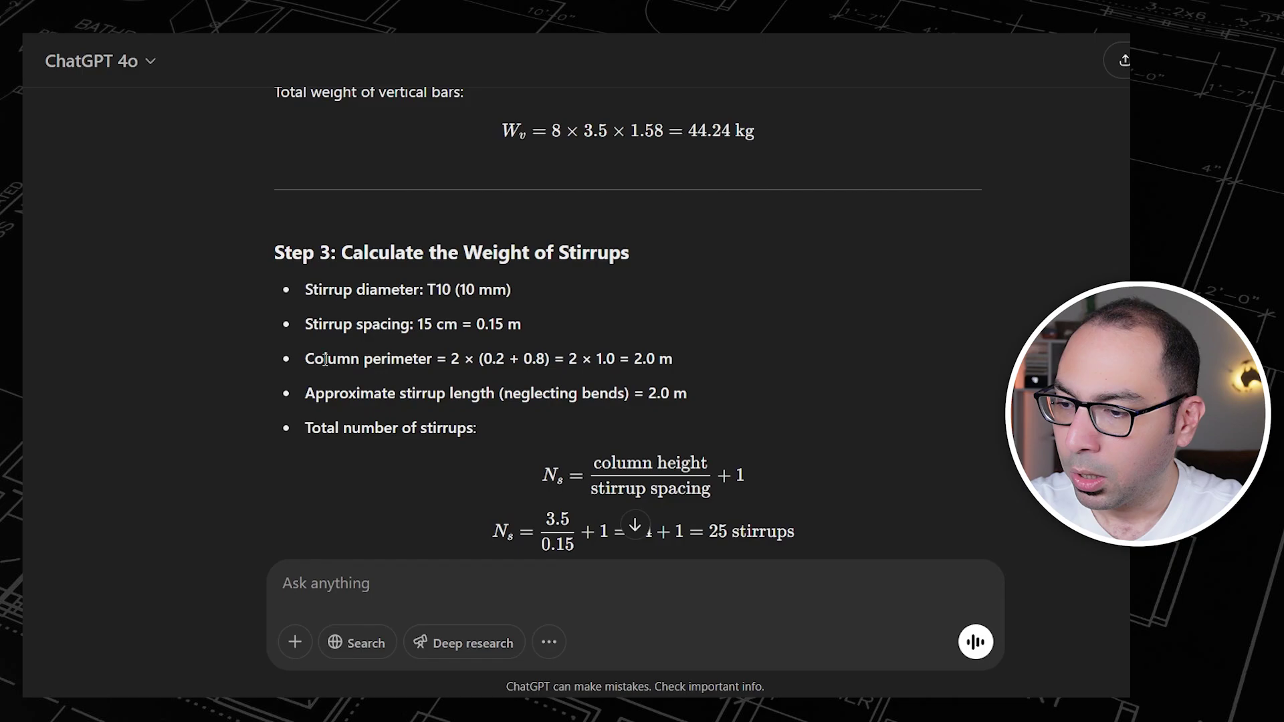
pyautogui.moveTo(633, 361); pyautogui.dragTo(674, 362)
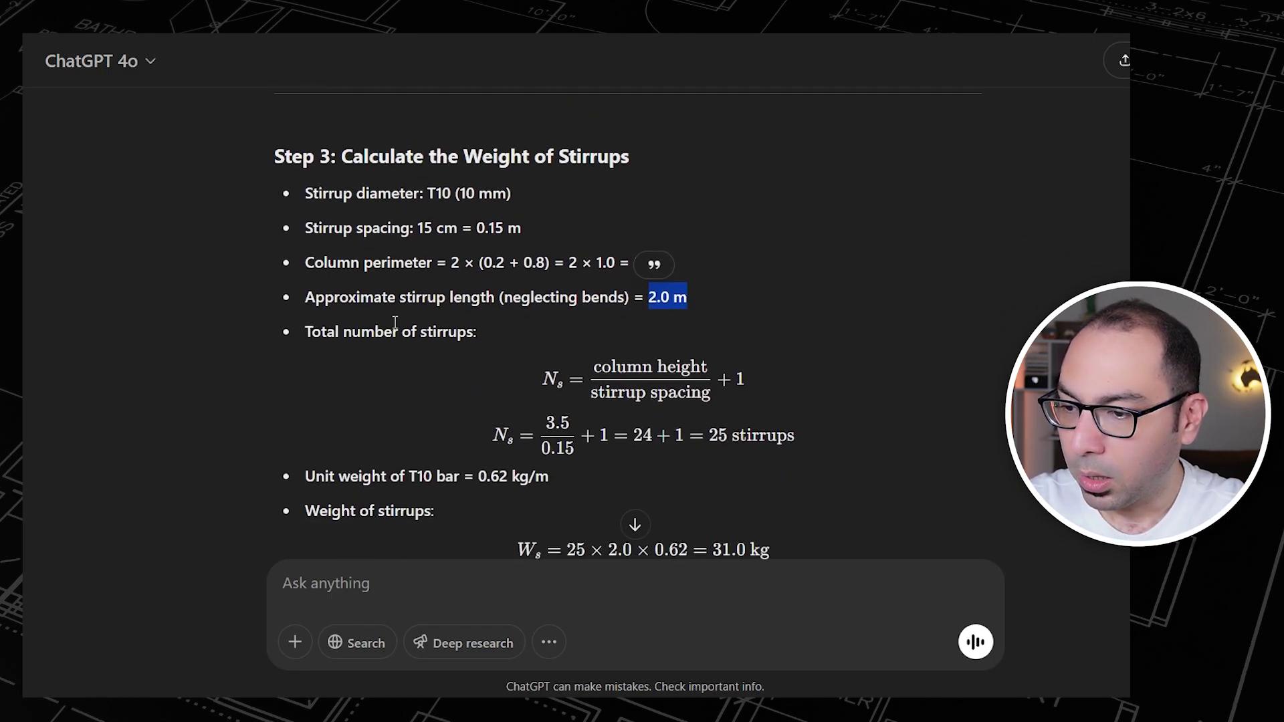
pyautogui.moveTo(626, 368); pyautogui.dragTo(691, 368)
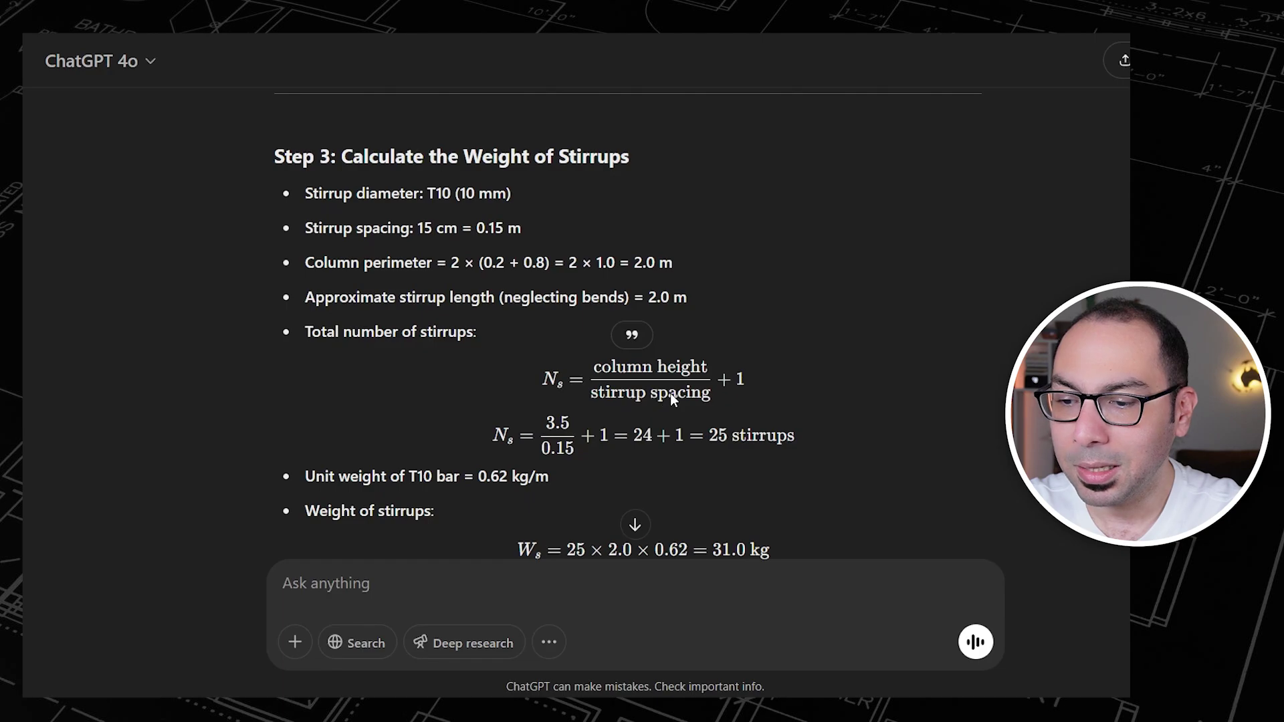
pyautogui.click(671, 392)
pyautogui.scroll(-1, 753, 378)
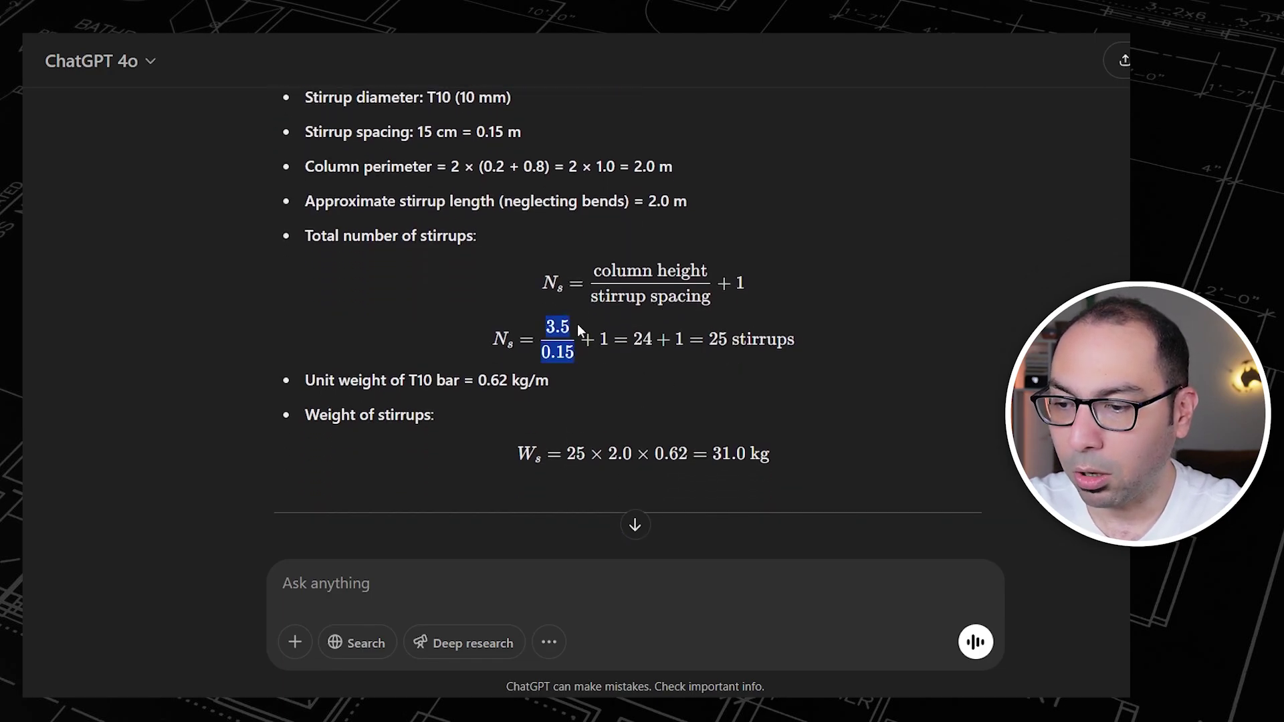
pyautogui.click(574, 326)
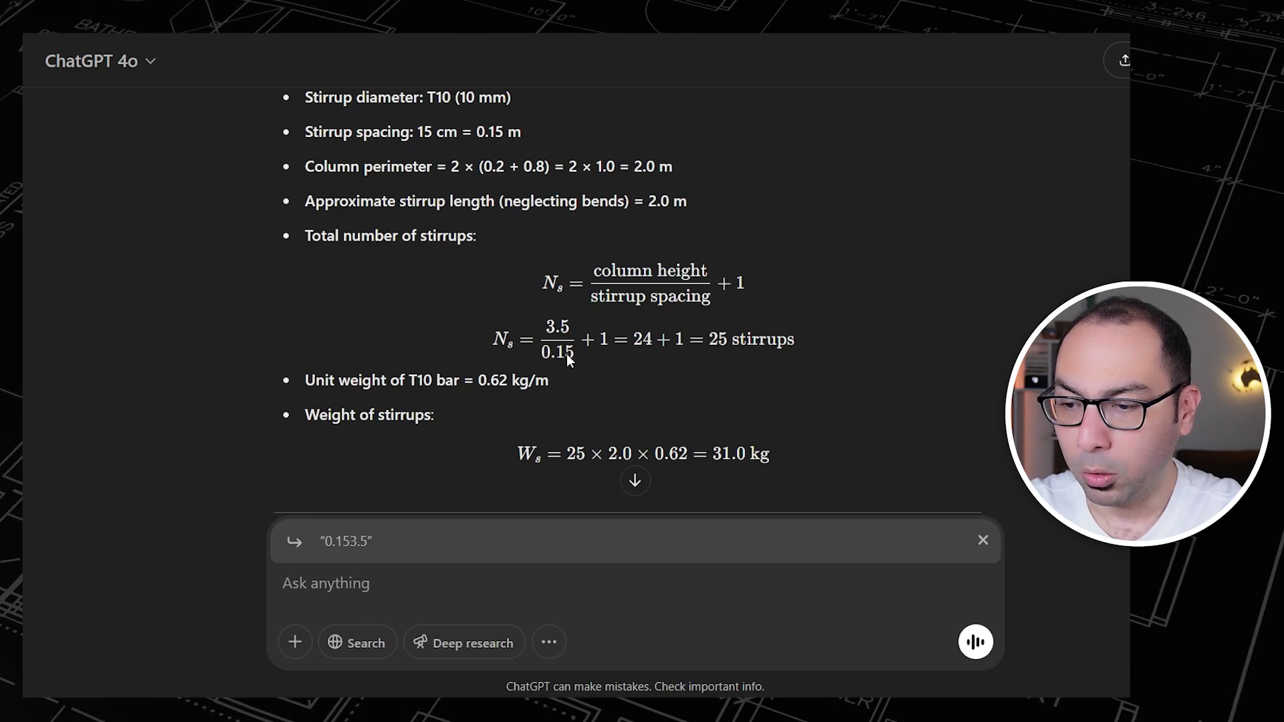
pyautogui.click(983, 540)
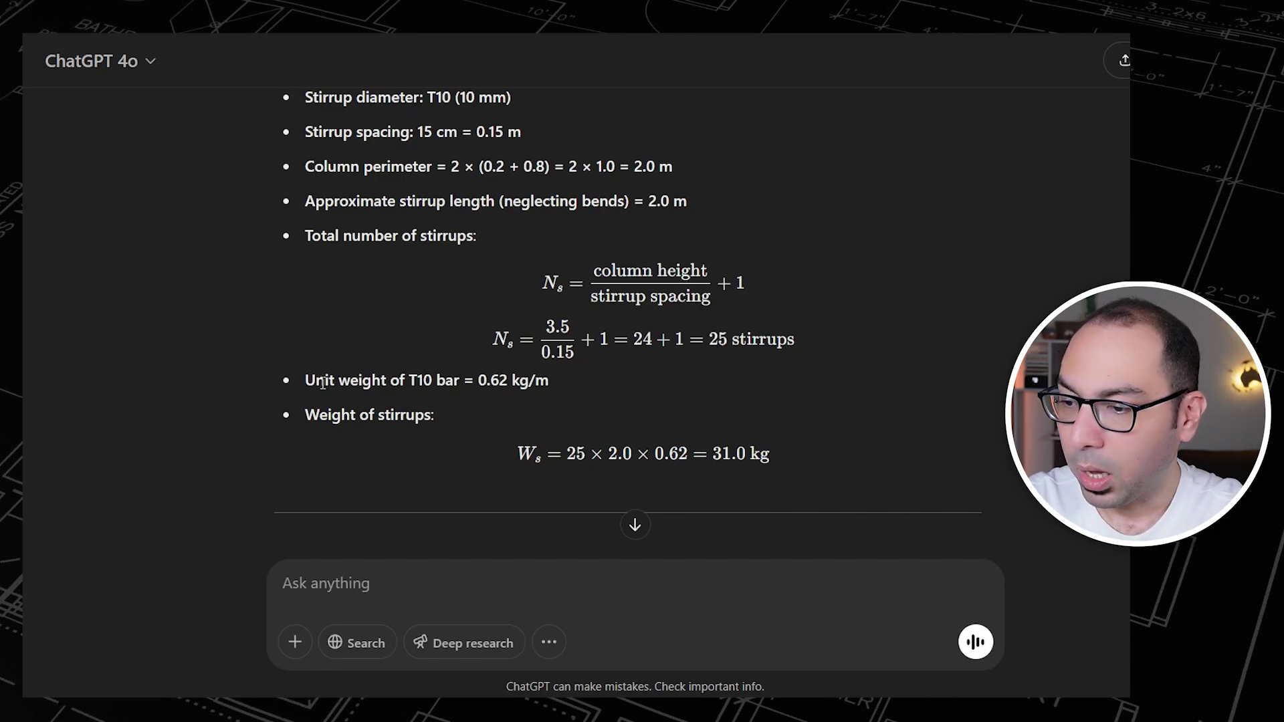
pyautogui.moveTo(409, 381); pyautogui.dragTo(432, 381)
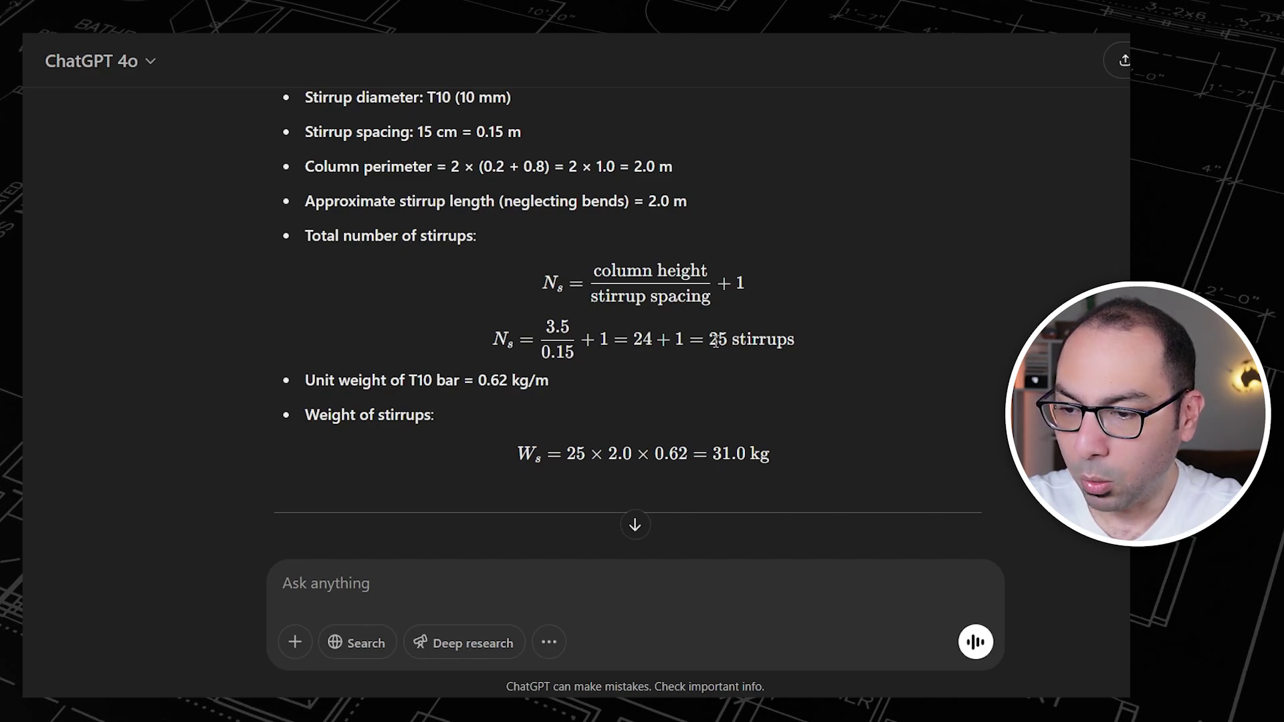
pyautogui.moveTo(566, 453); pyautogui.dragTo(631, 453)
pyautogui.click(928, 391)
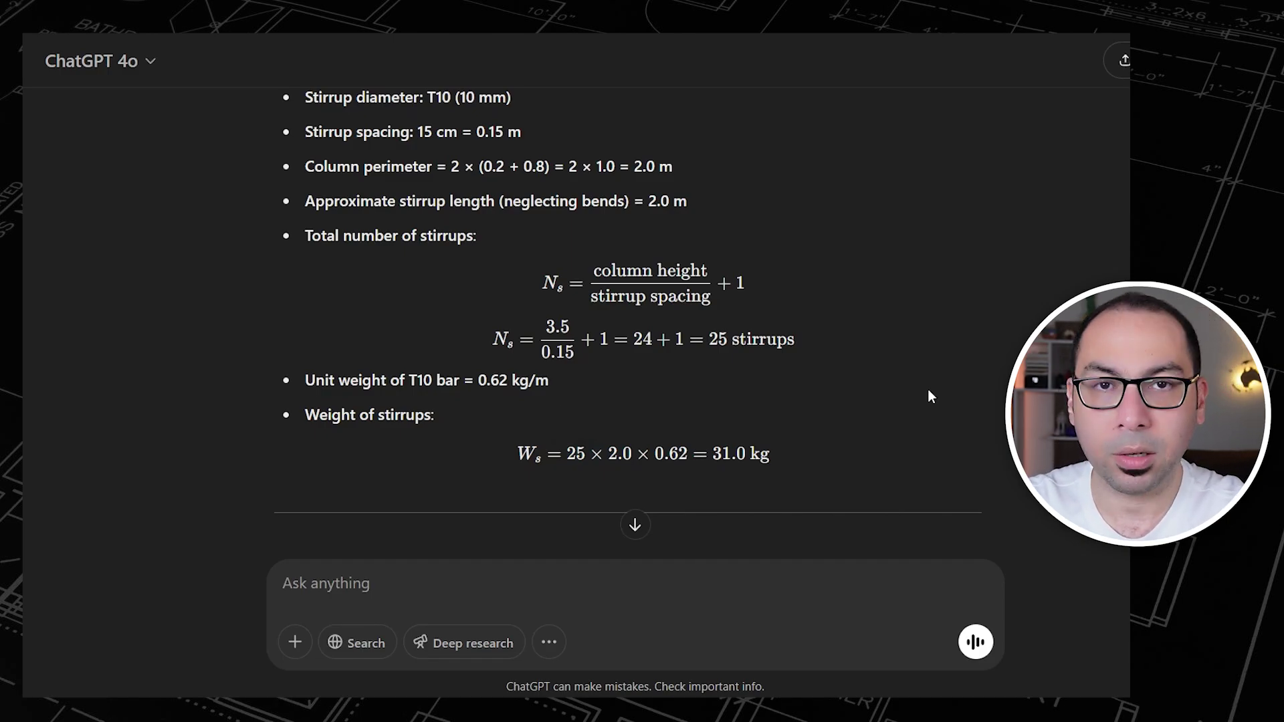
pyautogui.moveTo(654, 455); pyautogui.dragTo(685, 454)
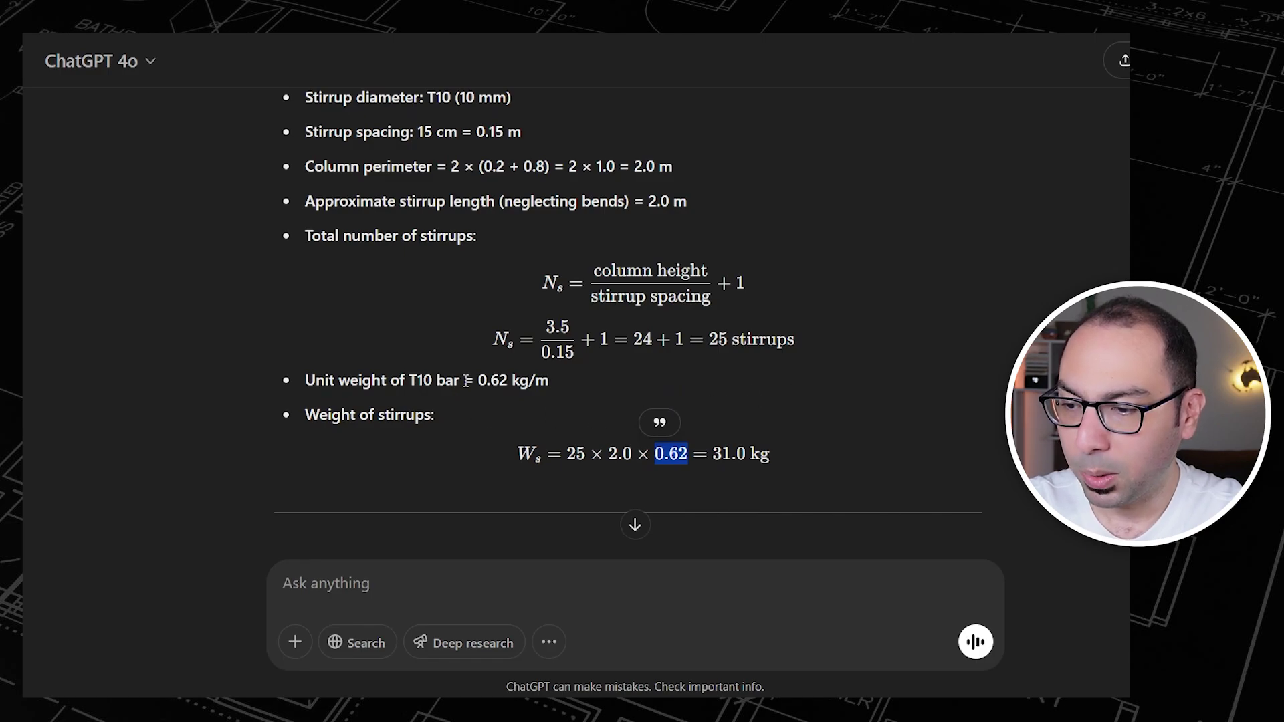
pyautogui.click(754, 455)
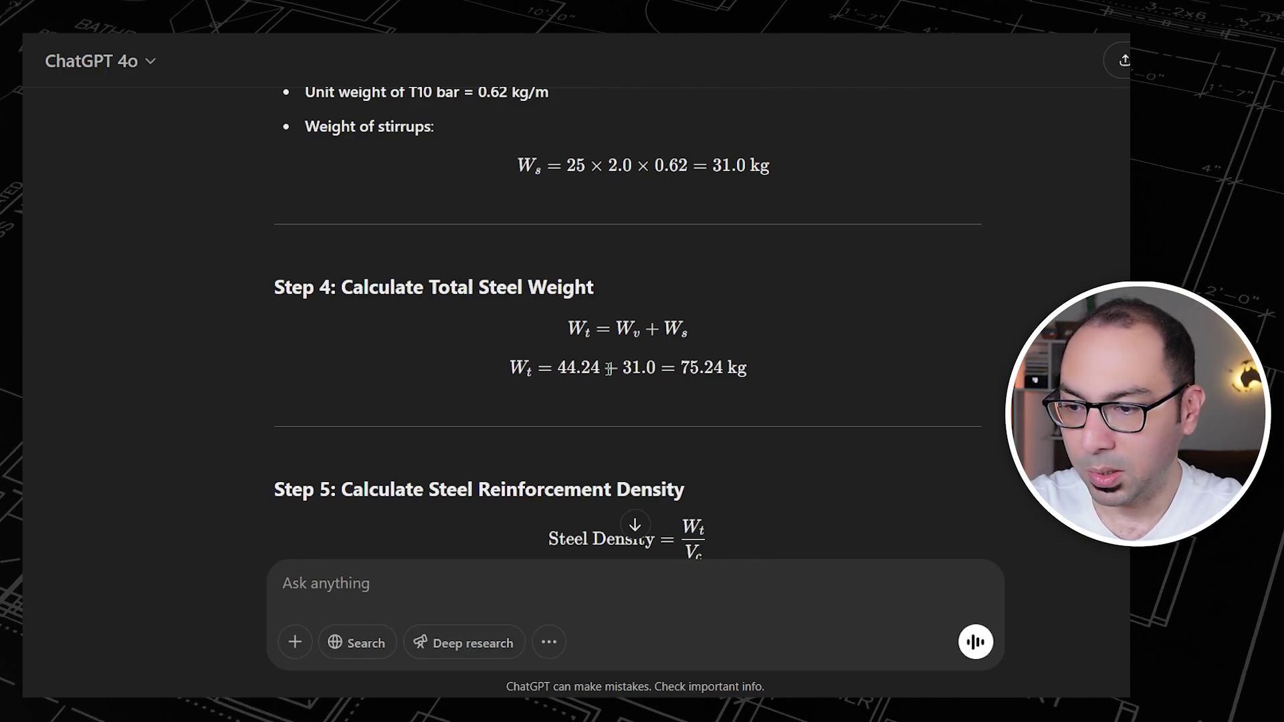
pyautogui.moveTo(558, 367); pyautogui.dragTo(601, 367)
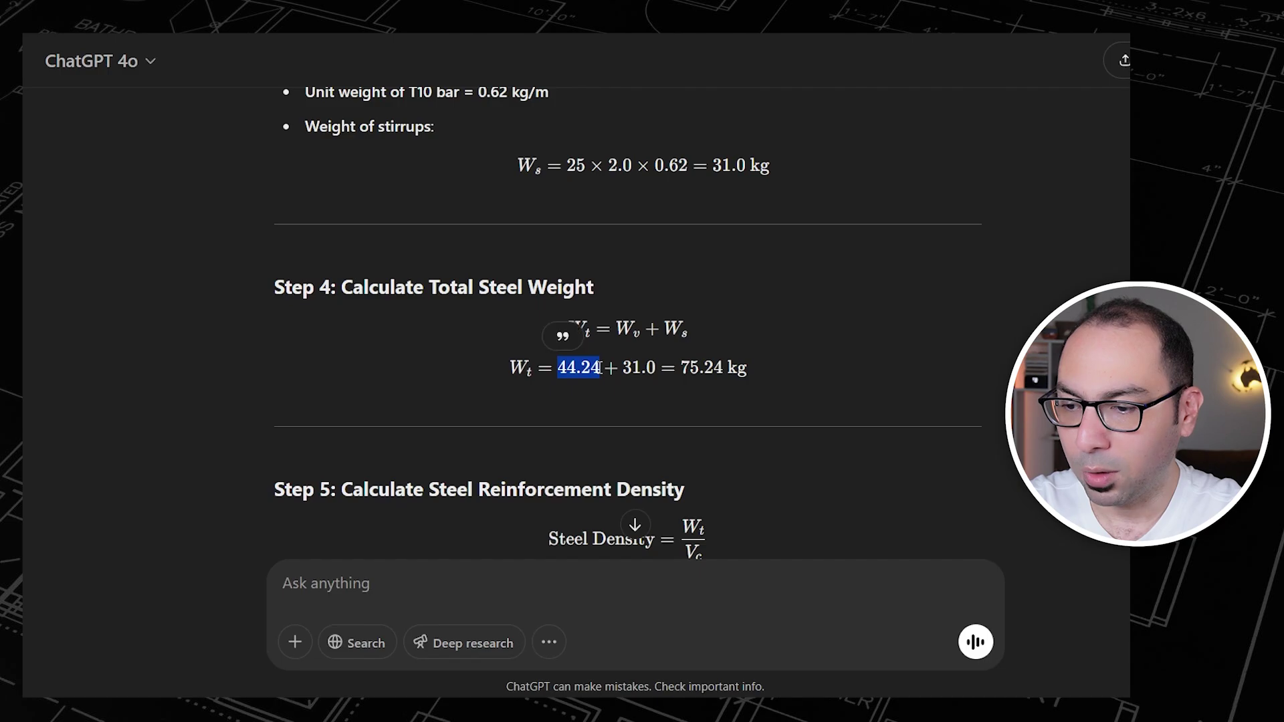
pyautogui.scroll(10, 676, 334)
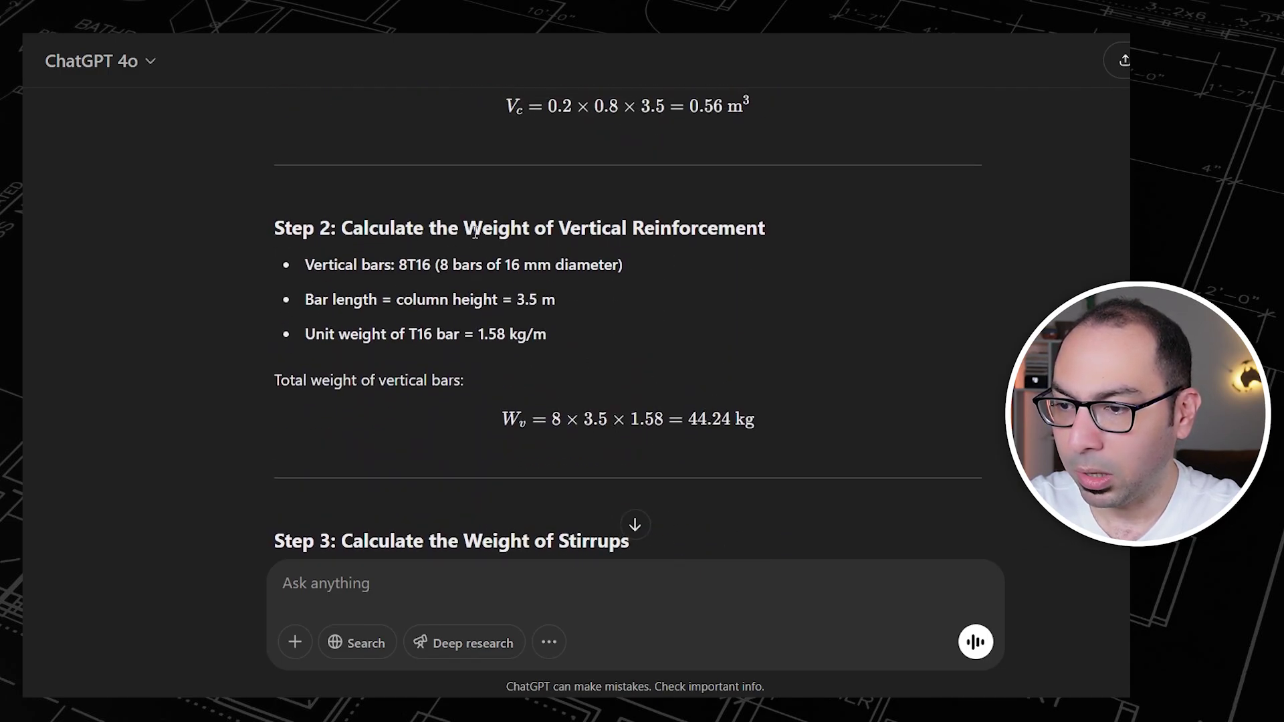
pyautogui.moveTo(592, 229); pyautogui.dragTo(678, 229)
pyautogui.moveTo(691, 419); pyautogui.dragTo(732, 419)
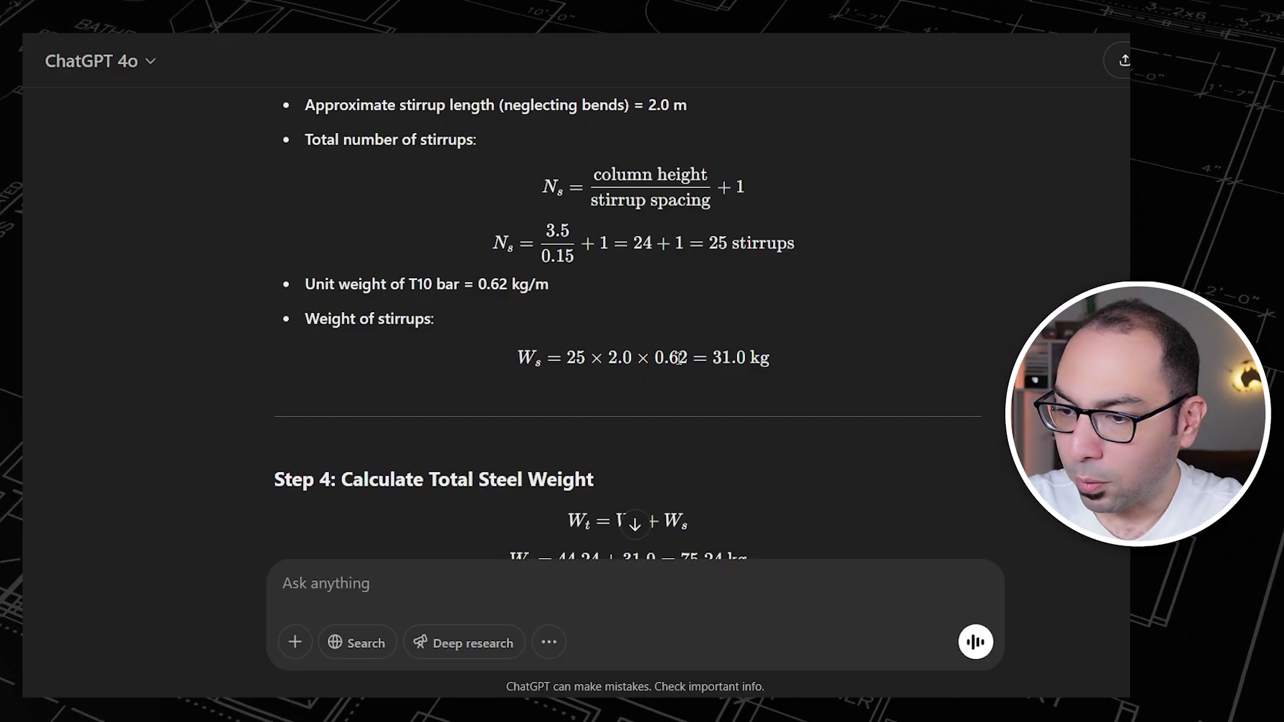
pyautogui.moveTo(714, 361); pyautogui.dragTo(770, 361)
pyautogui.scroll(-4, 642, 411)
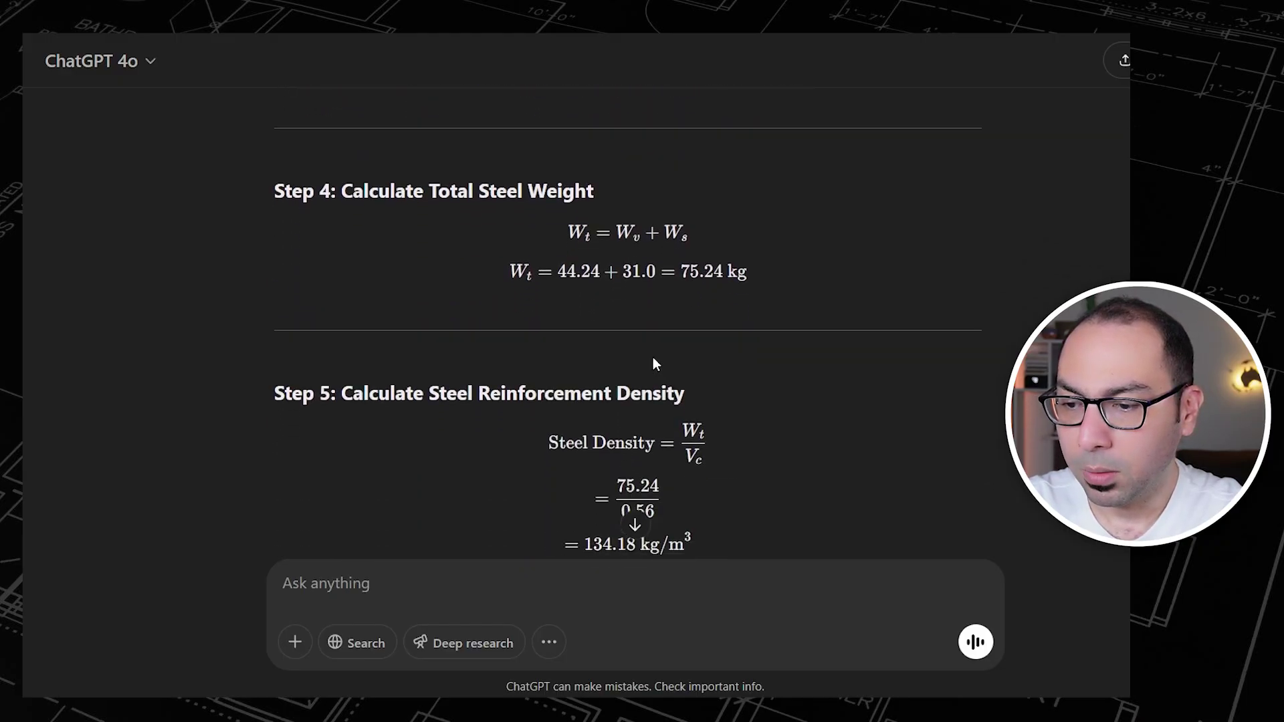
pyautogui.moveTo(680, 271); pyautogui.dragTo(748, 271)
pyautogui.click(701, 292)
pyautogui.scroll(-3, 700, 293)
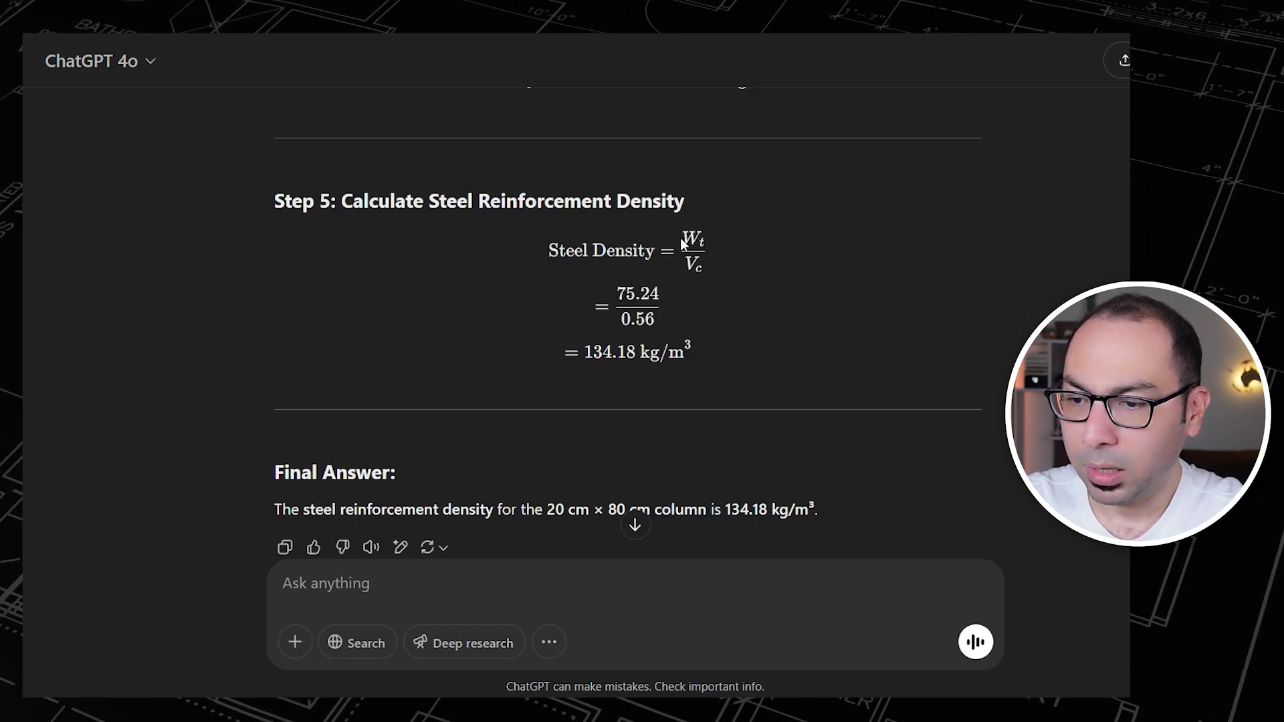
pyautogui.click(707, 266)
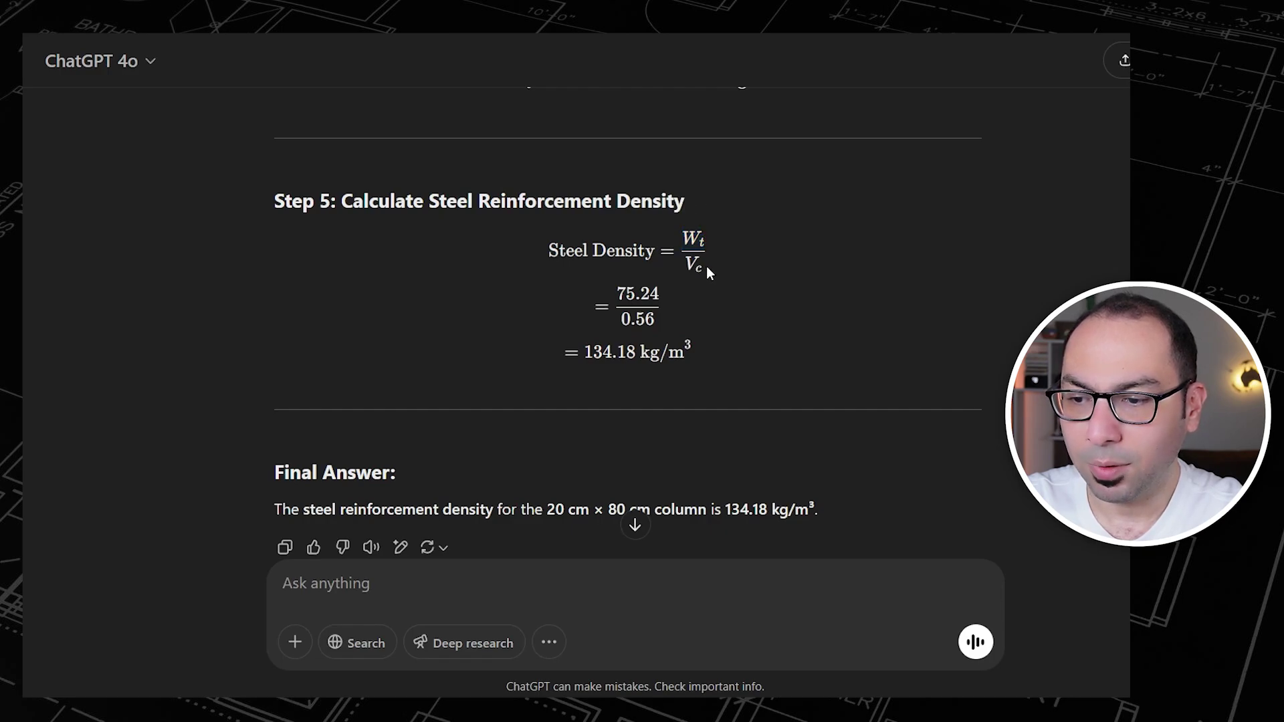
pyautogui.scroll(3, 690, 255)
pyautogui.moveTo(689, 276); pyautogui.dragTo(746, 273)
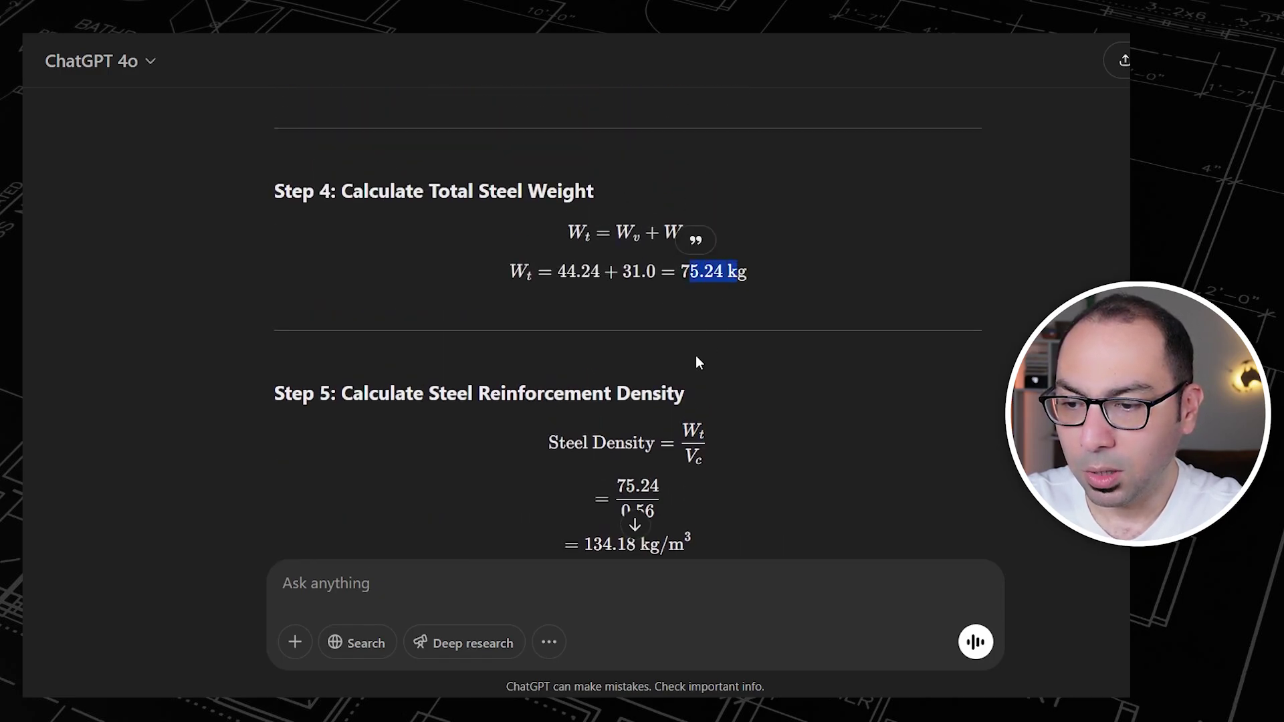
pyautogui.scroll(-4, 642, 321)
pyautogui.moveTo(624, 221); pyautogui.dragTo(660, 220)
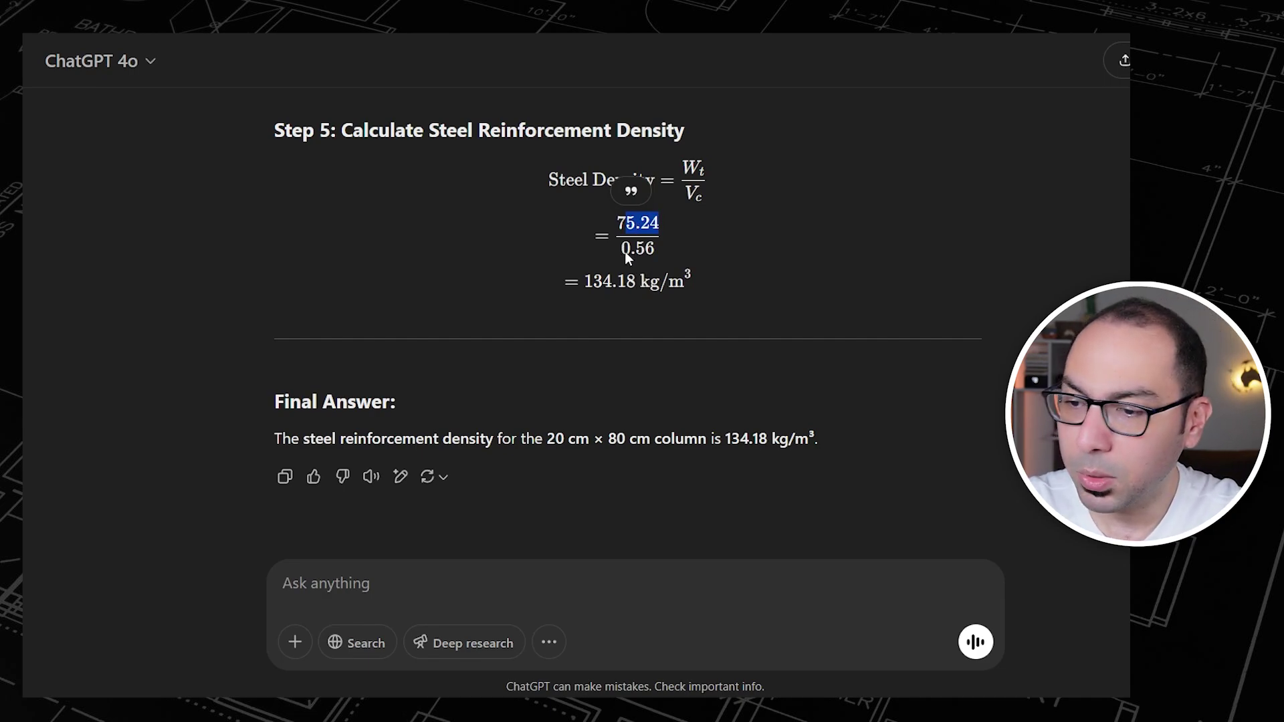
pyautogui.click(649, 254)
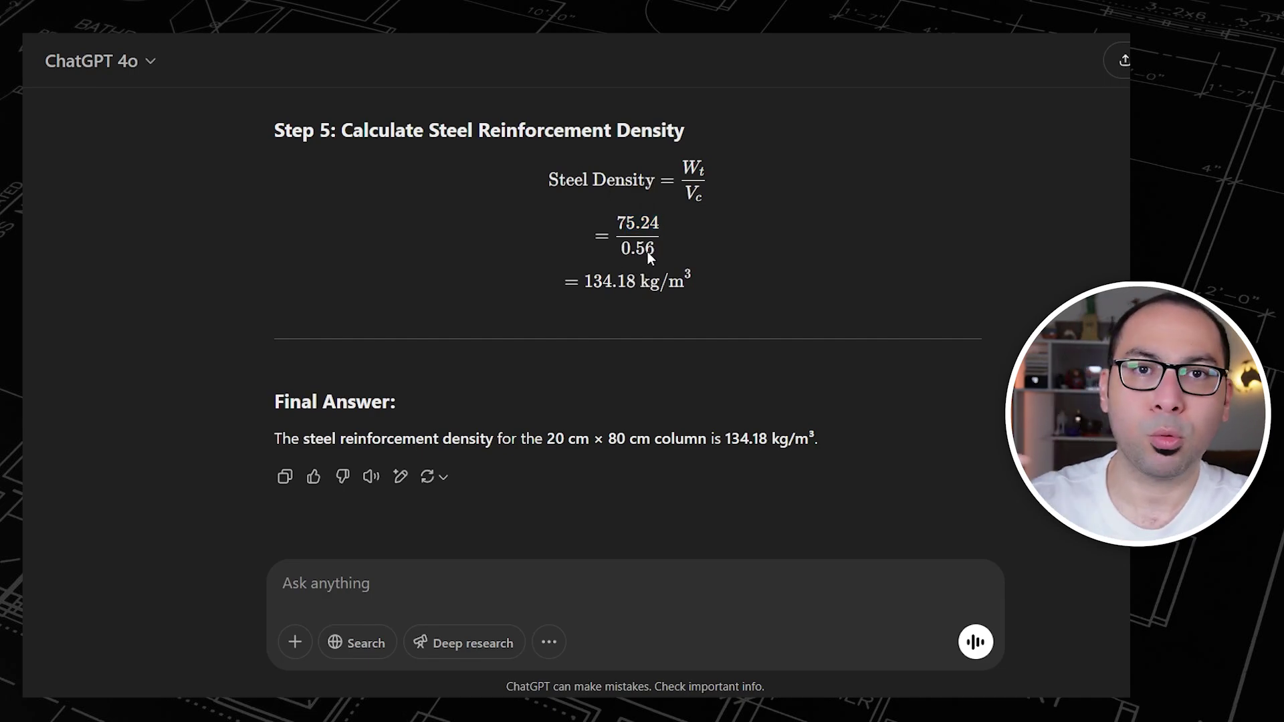
pyautogui.moveTo(586, 282); pyautogui.dragTo(688, 282)
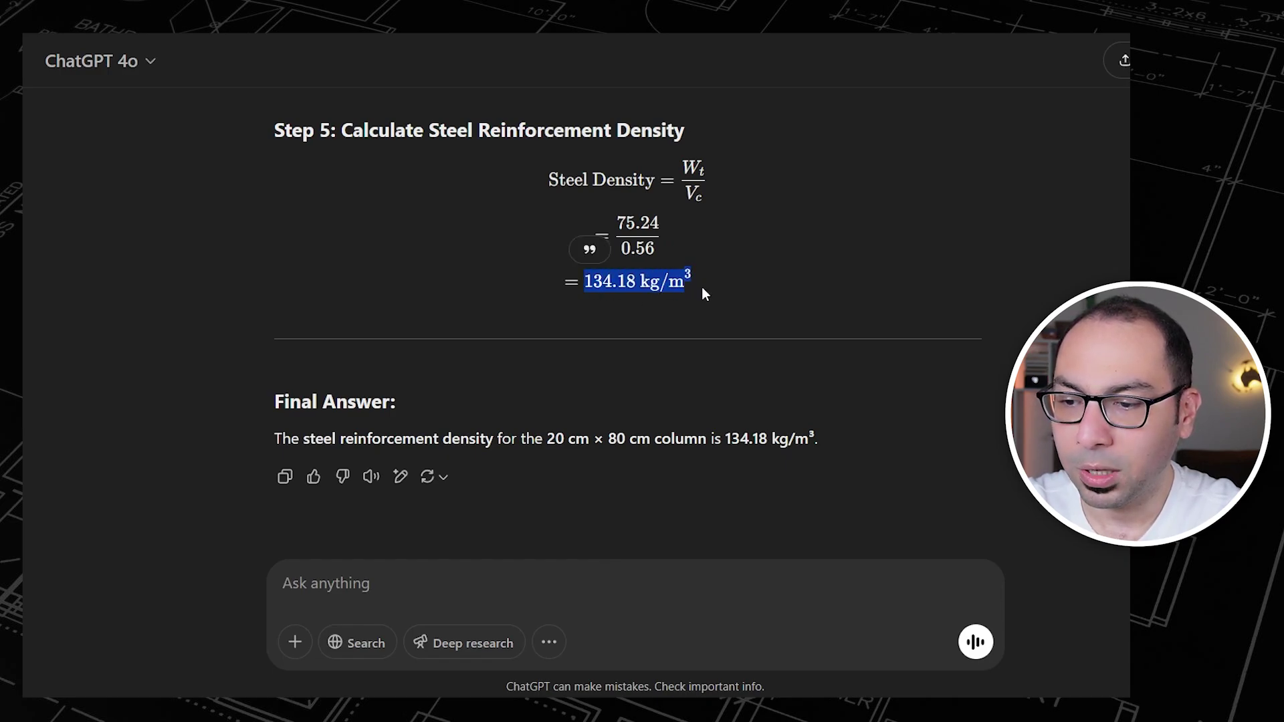
pyautogui.click(547, 579)
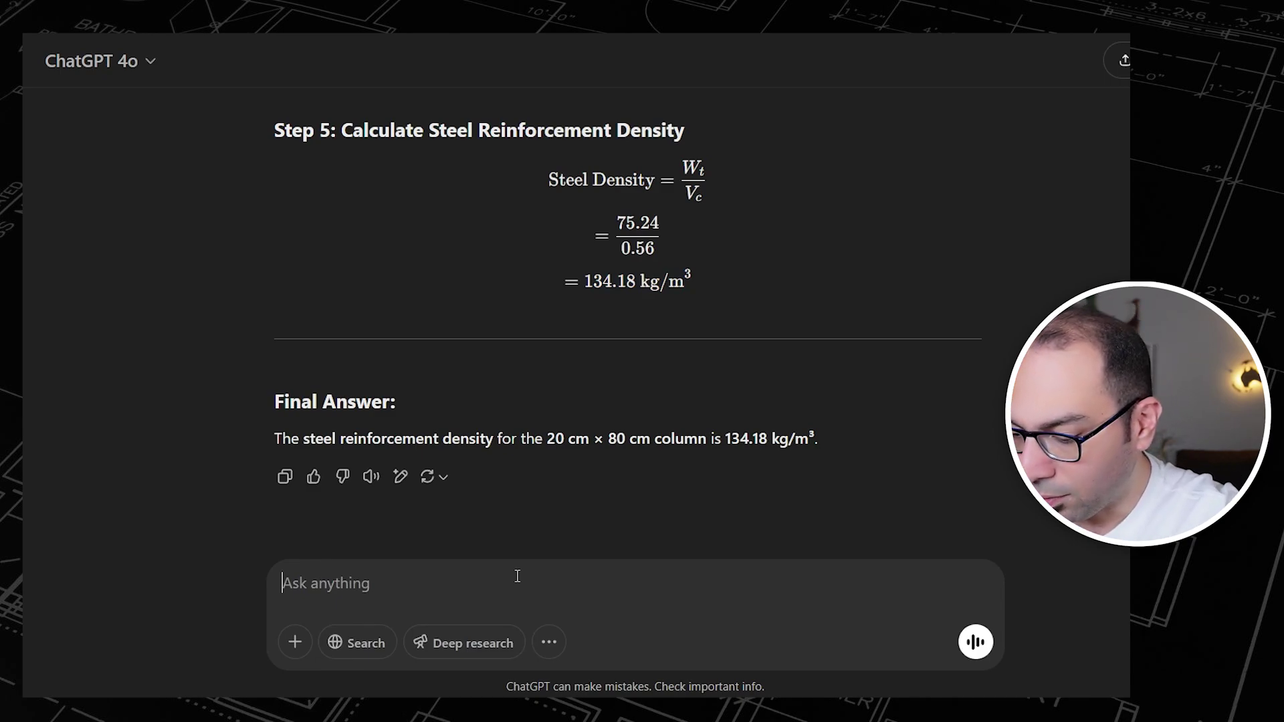
# Type the follow-up 'please consider 2.5 cm cover from 4 sides' in the prompt box.
pyautogui.write('please consi')
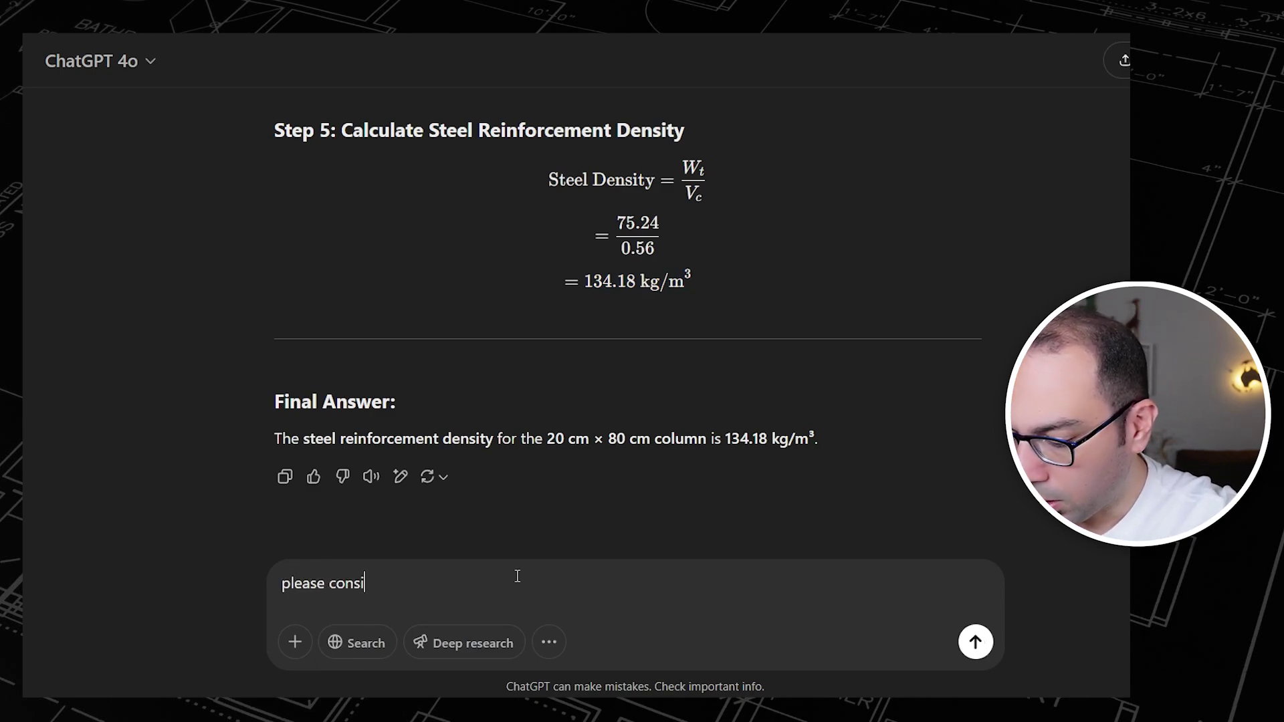
pyautogui.write('der 2')
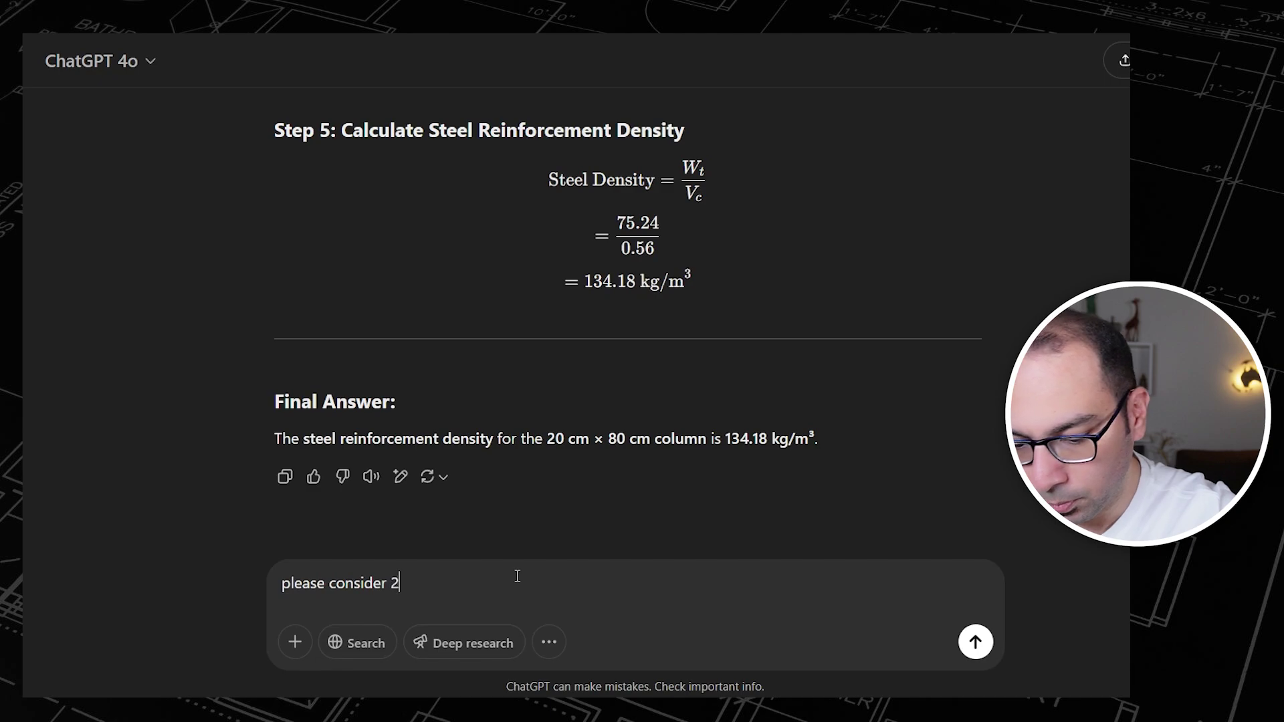
pyautogui.write('.5 cm cove')
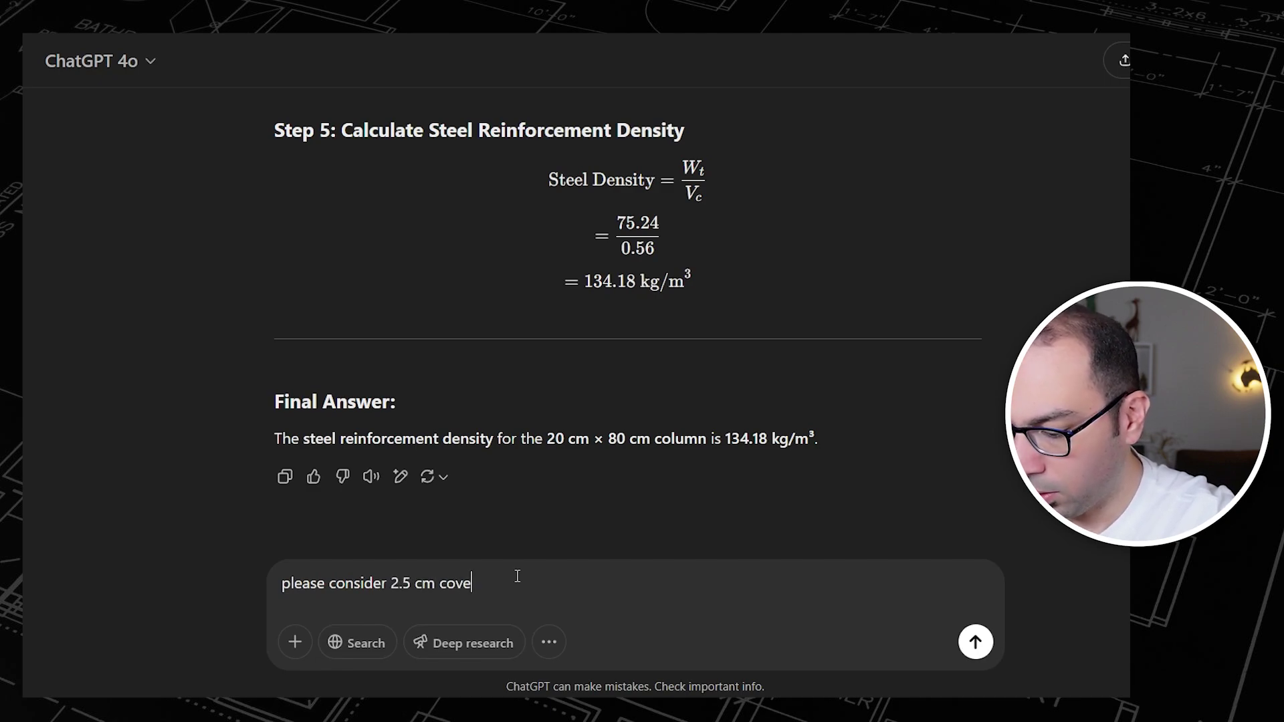
pyautogui.write('r from 4 sides')
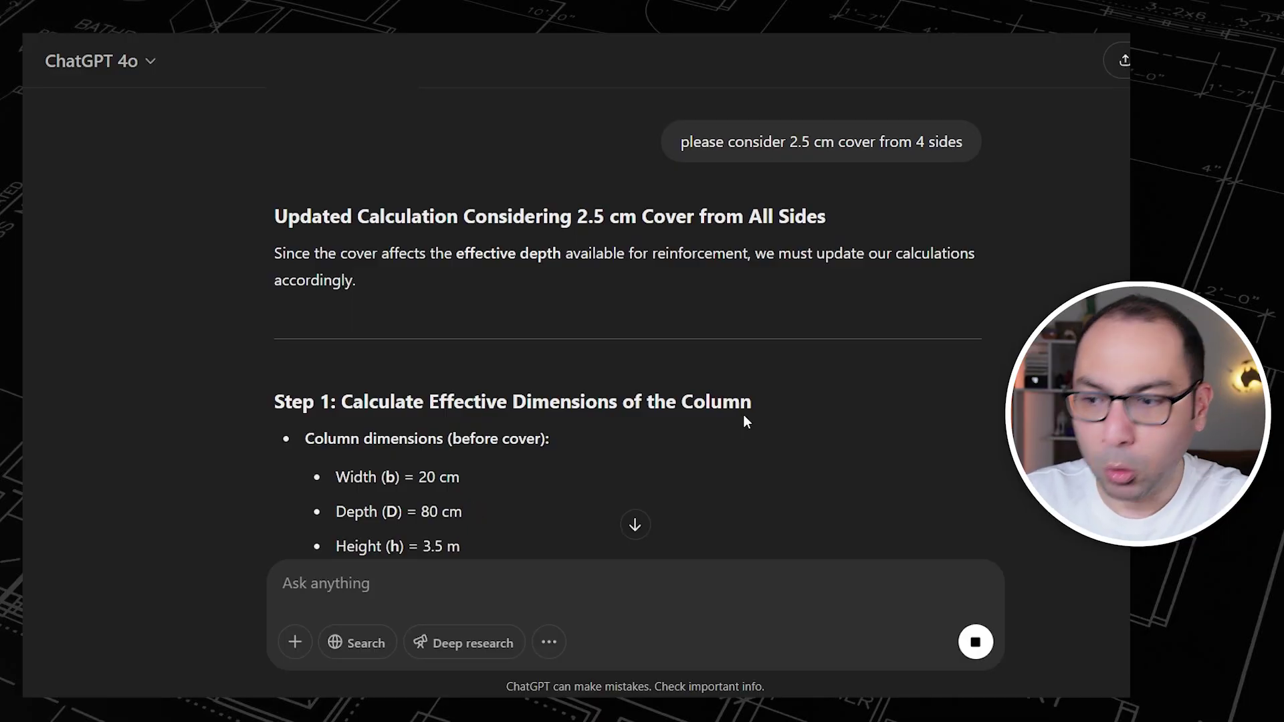
# Read through the revised answer, highlighting the 15 cm effective width and 75 cm effective depth.
pyautogui.scroll(-2, 355, 342)
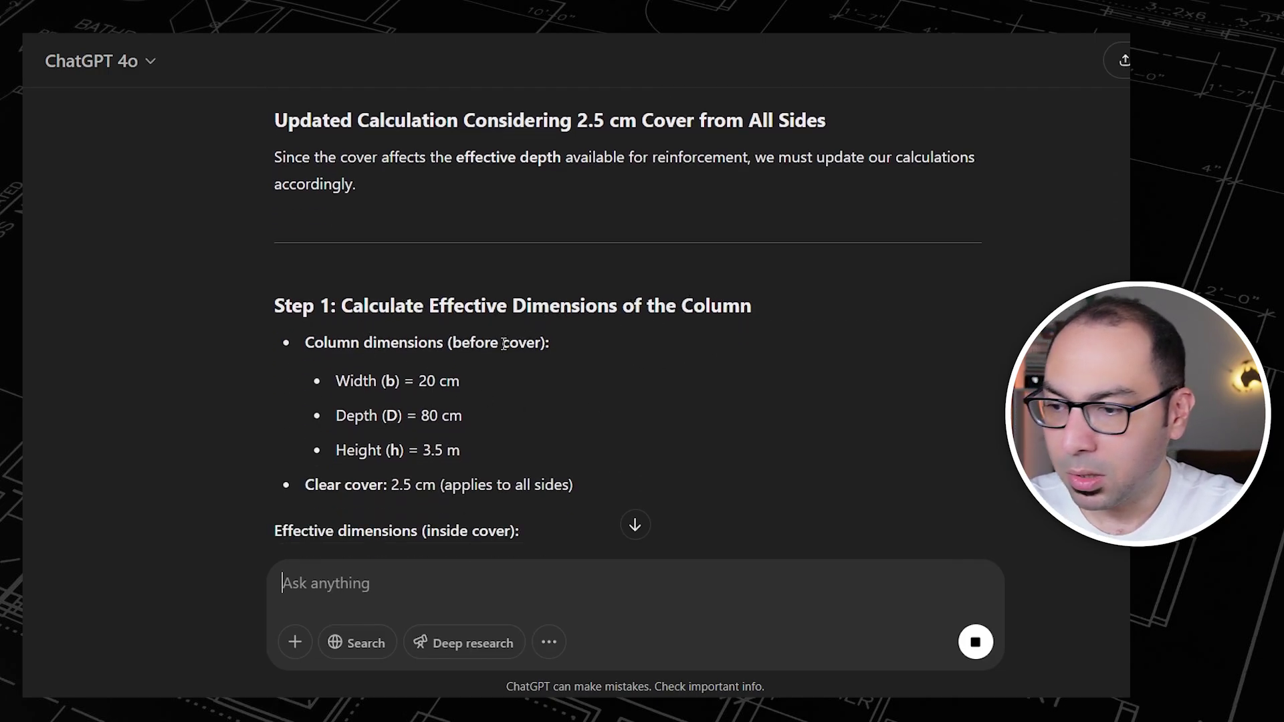
pyautogui.scroll(-2, 503, 343)
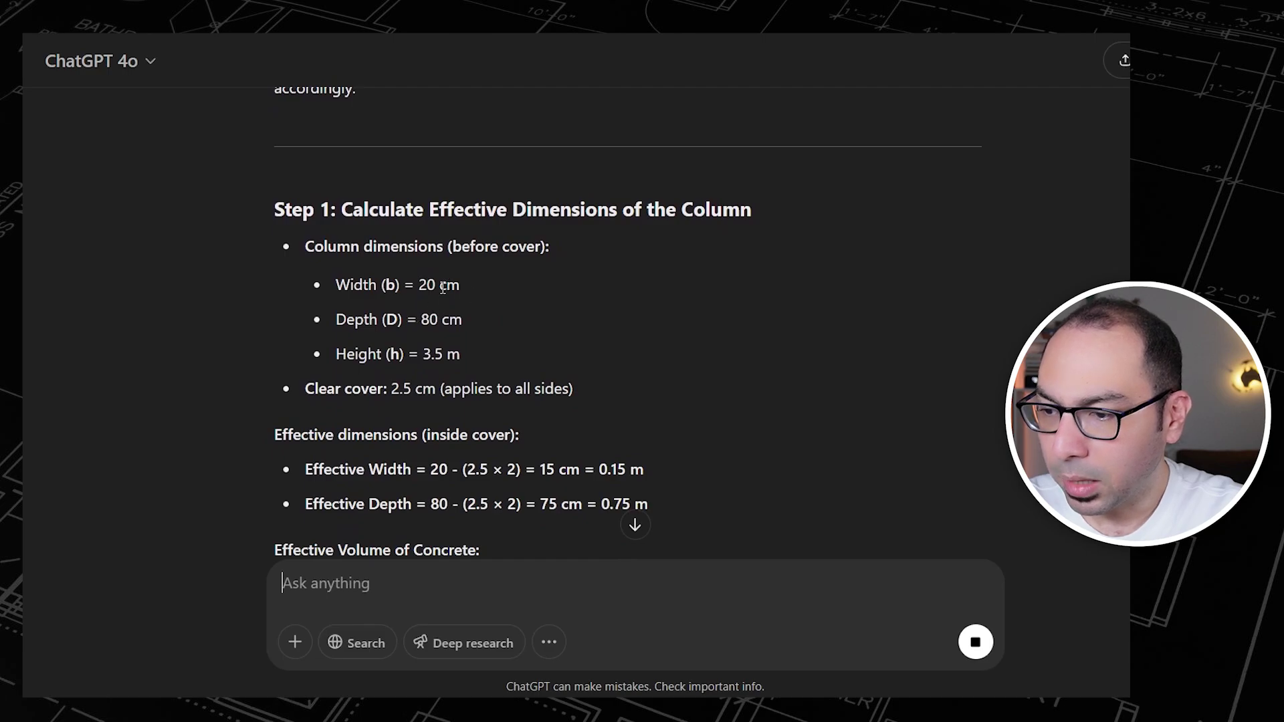
pyautogui.scroll(-2, 499, 358)
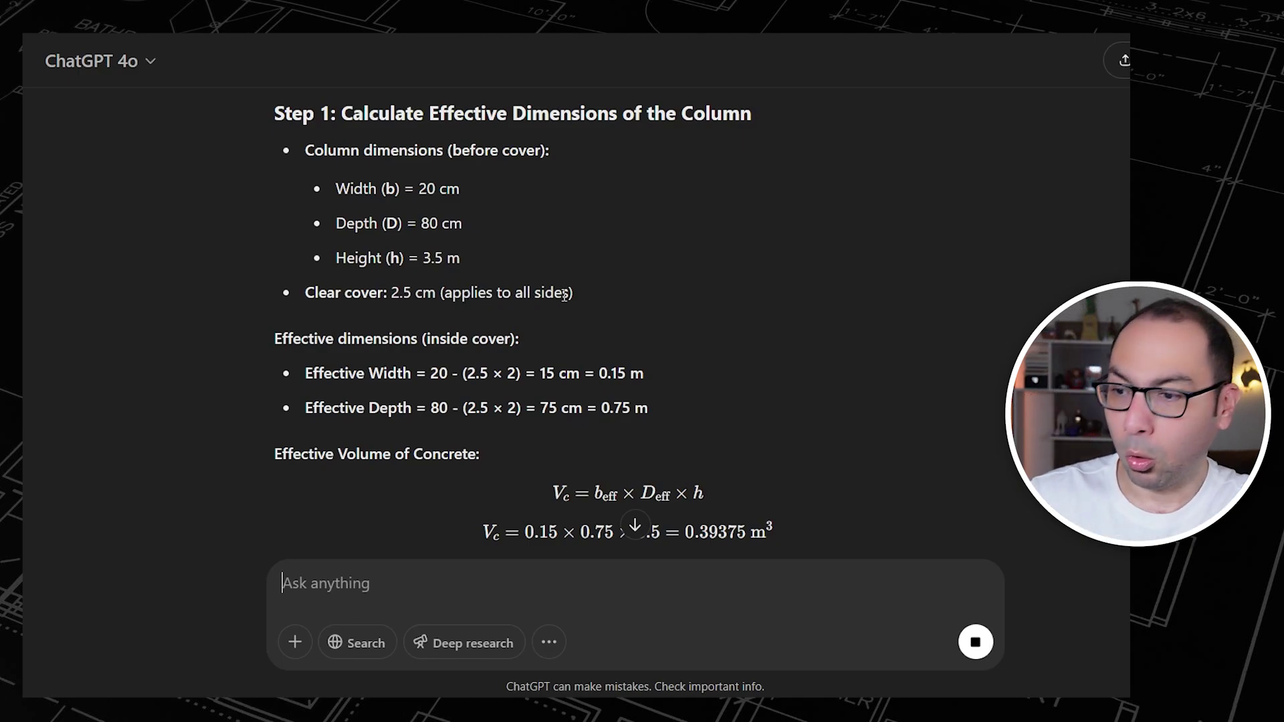
pyautogui.scroll(-2, 404, 280)
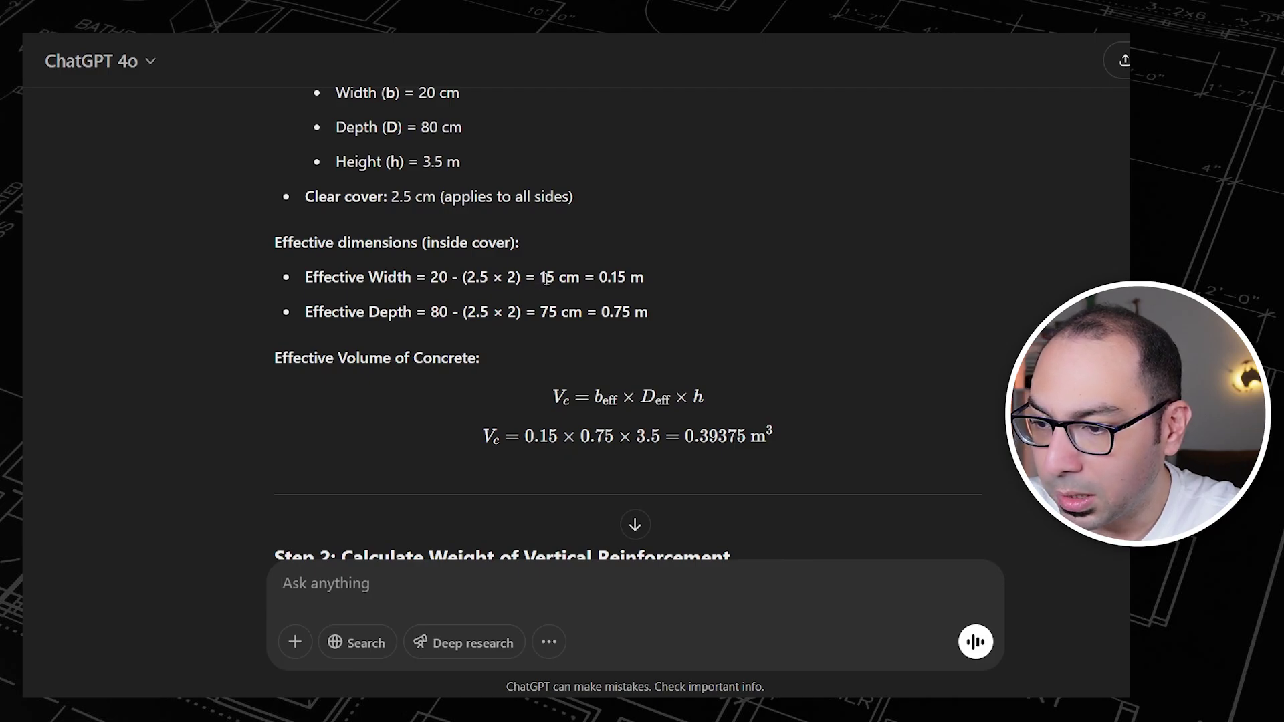
pyautogui.moveTo(546, 279); pyautogui.dragTo(579, 278)
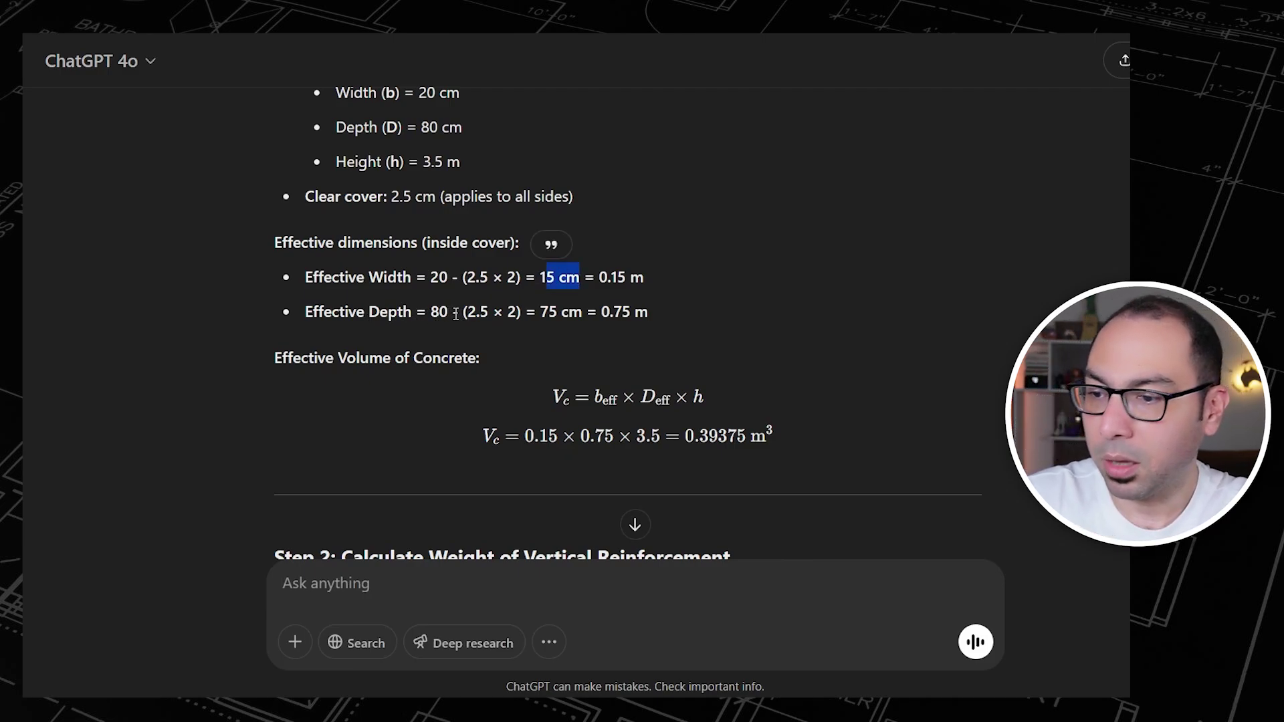
pyautogui.doubleClick(547, 312)
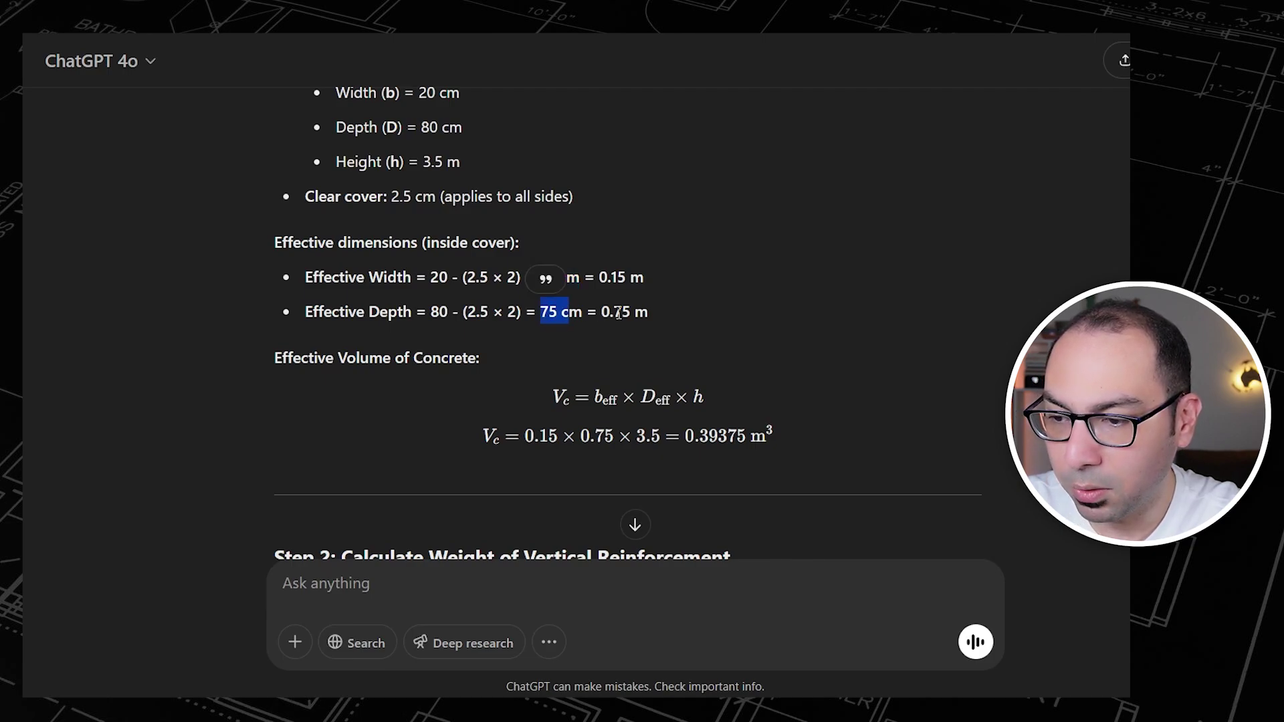
pyautogui.click(569, 312)
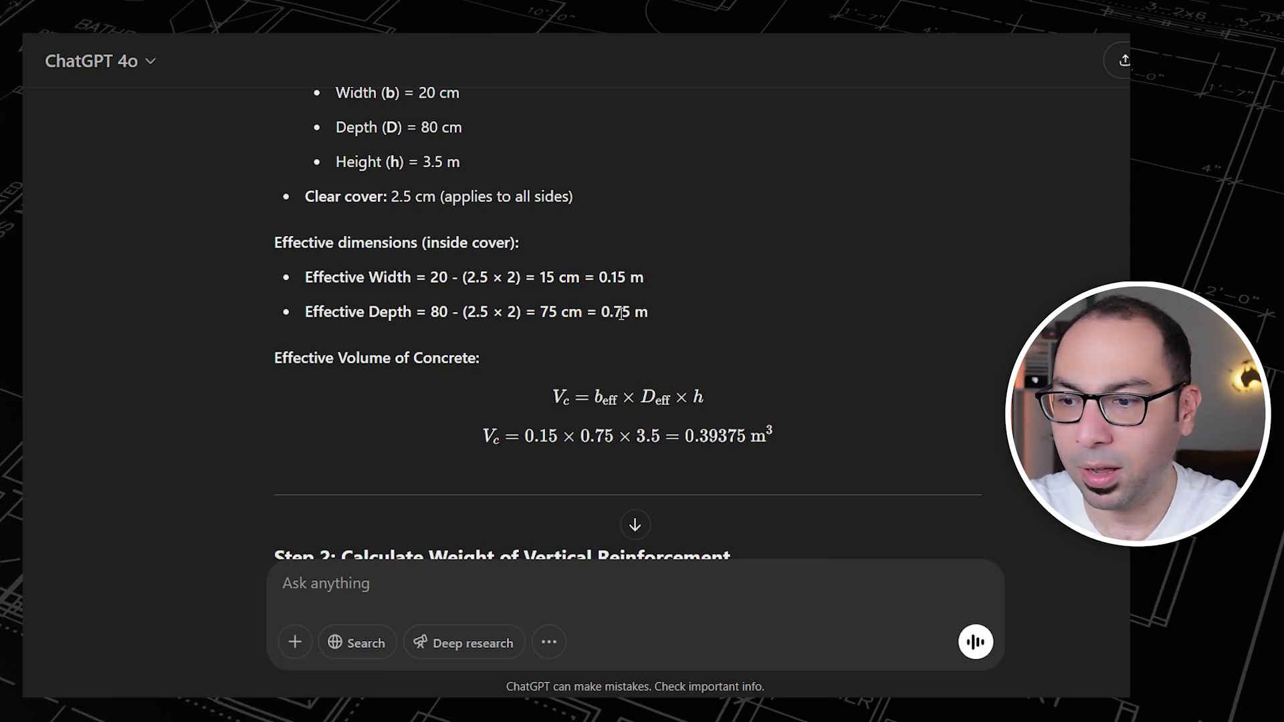
pyautogui.scroll(-1, 477, 335)
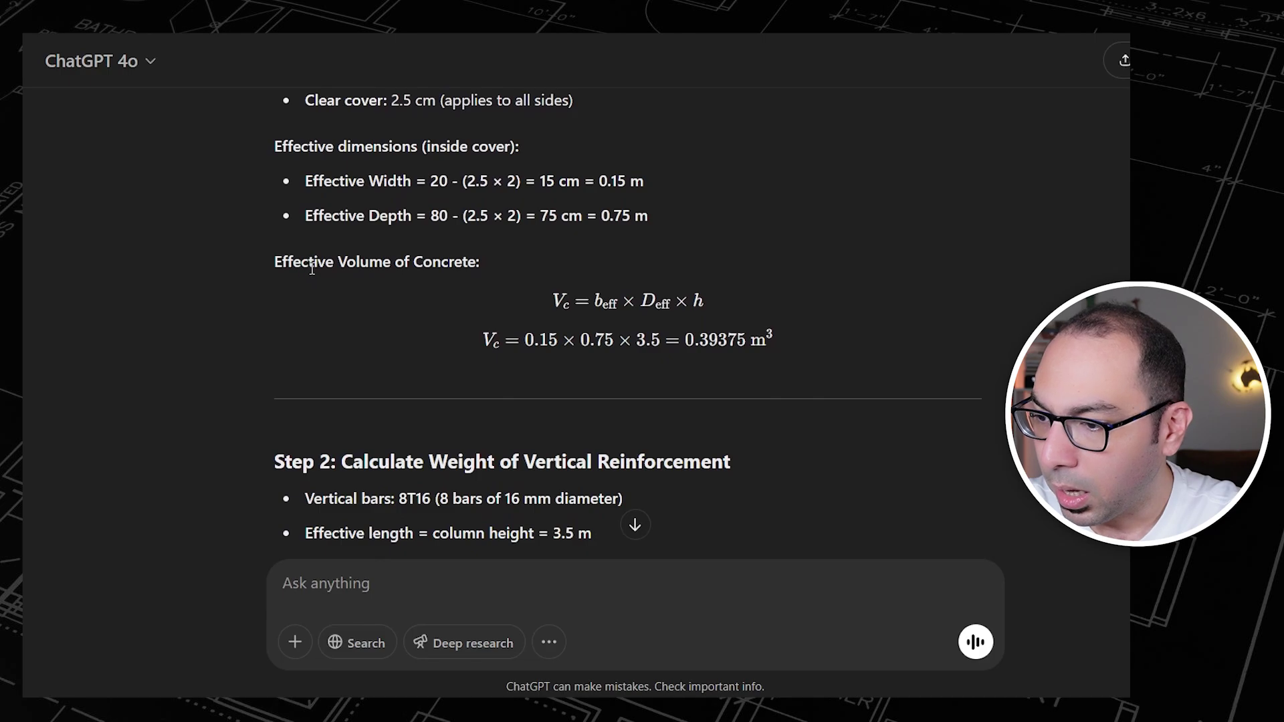
pyautogui.scroll(-1, 536, 285)
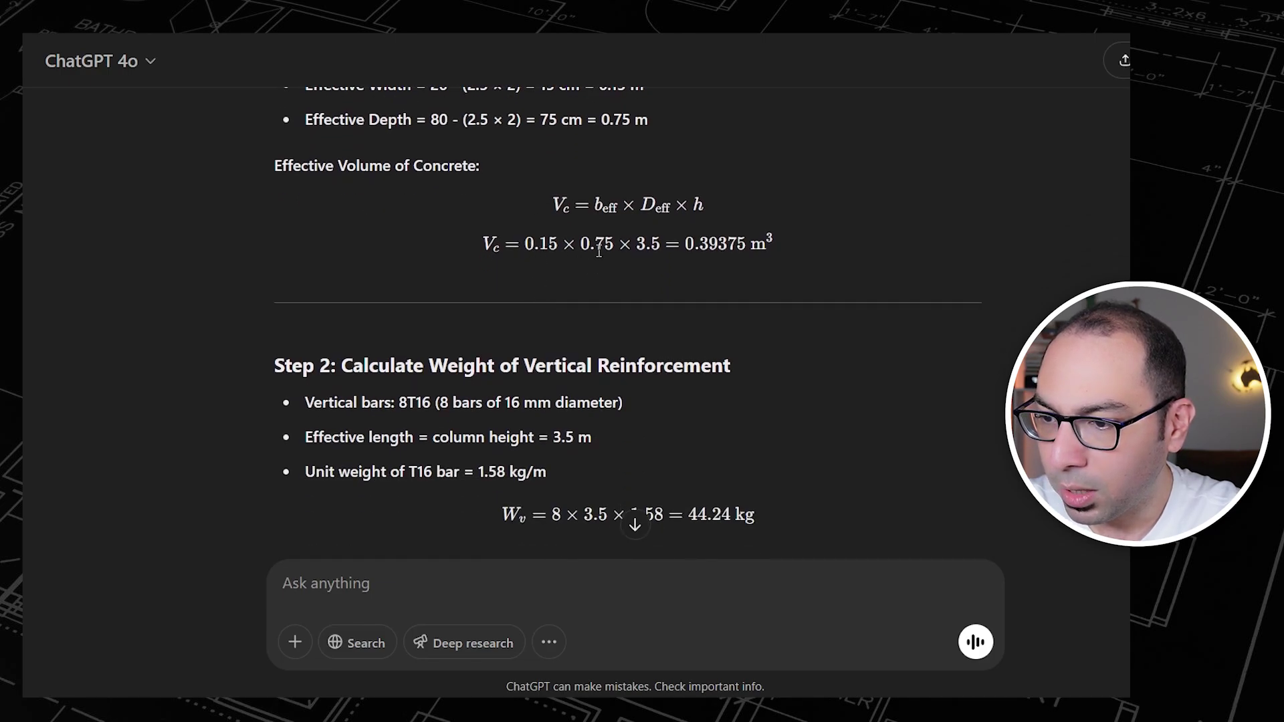
pyautogui.scroll(1, 773, 243)
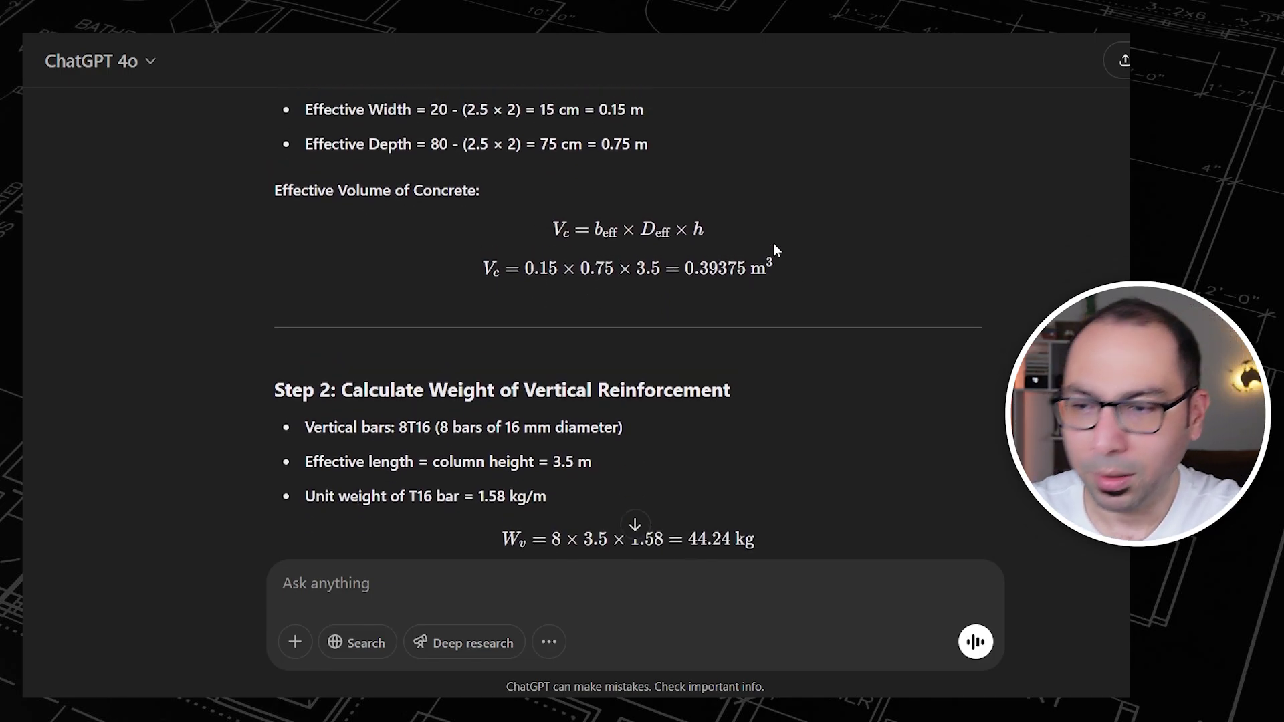
pyautogui.scroll(-1, 749, 292)
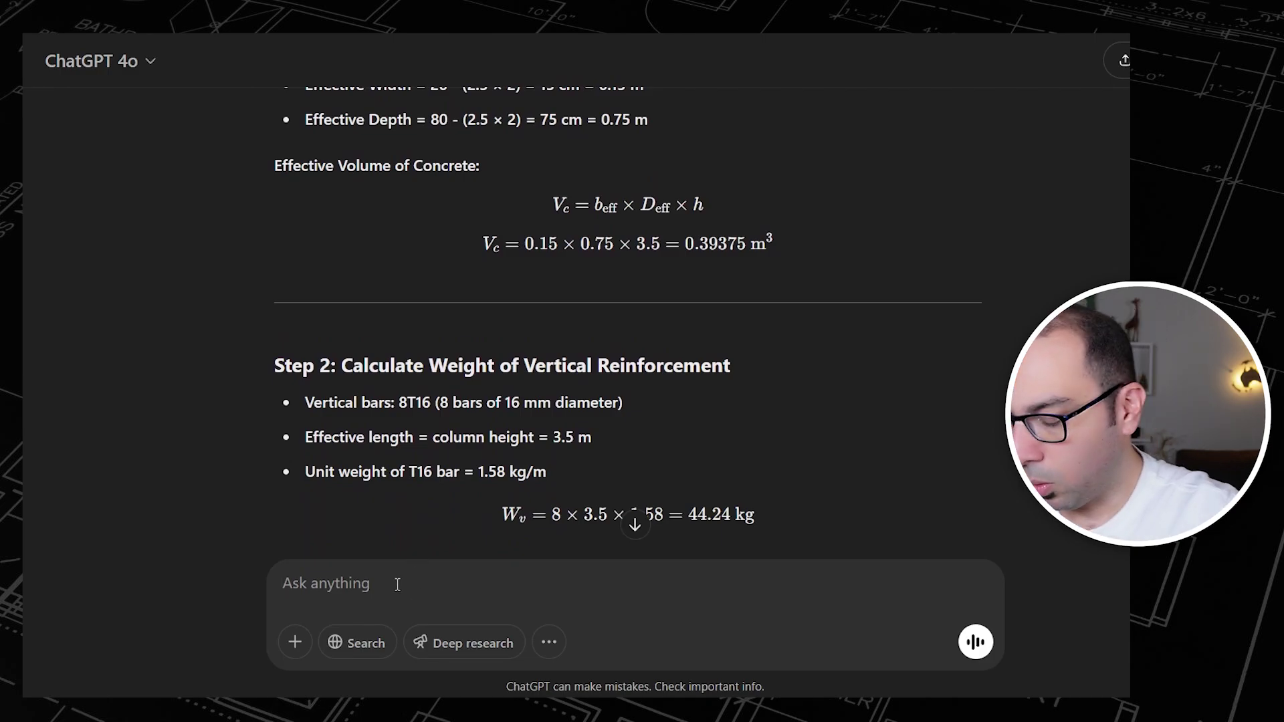
# Send a follow-up limiting the cover to the stirrup calculation, correcting 'evrything' to 'everything' first.
pyautogui.write('pl')
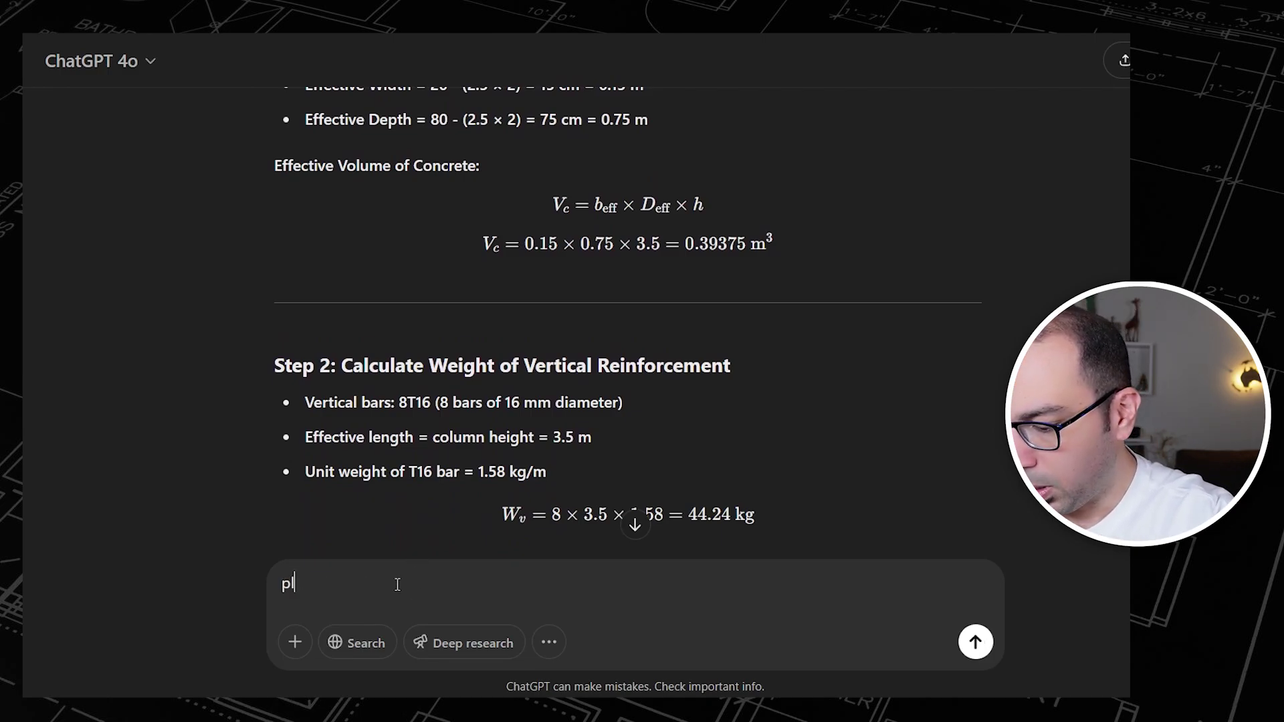
pyautogui.write('ease consider t')
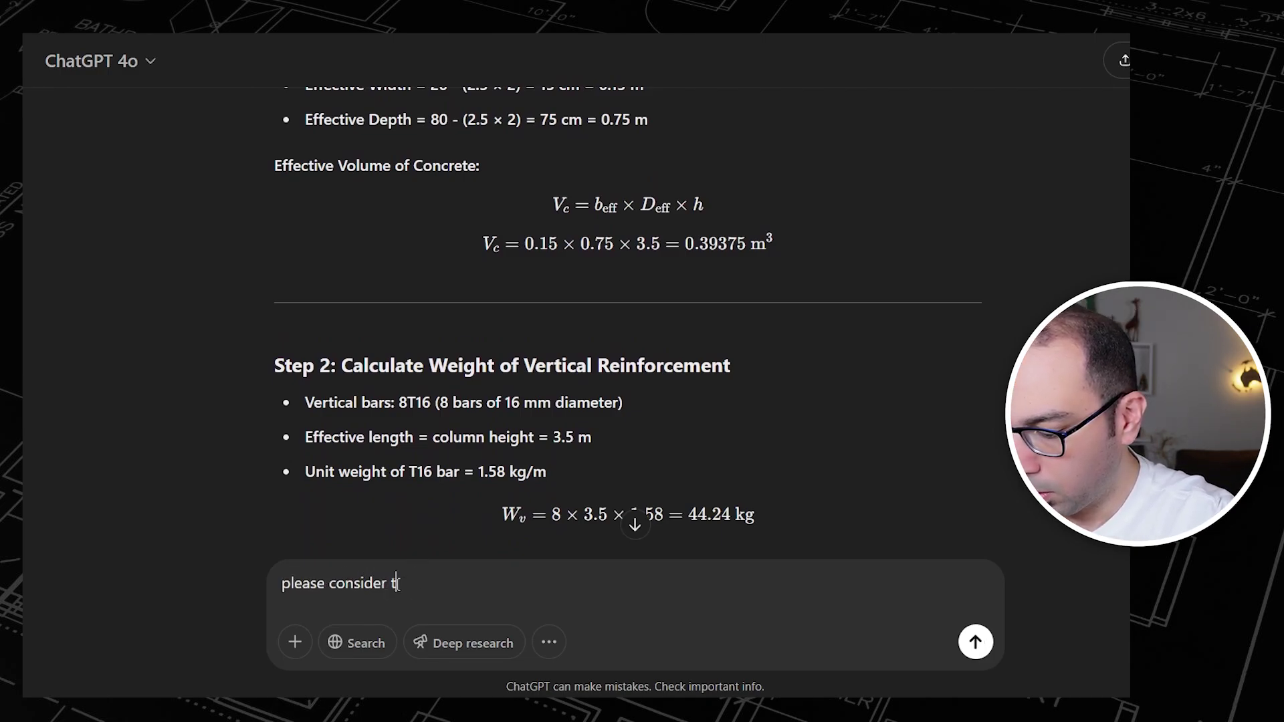
pyautogui.write('he cover only ')
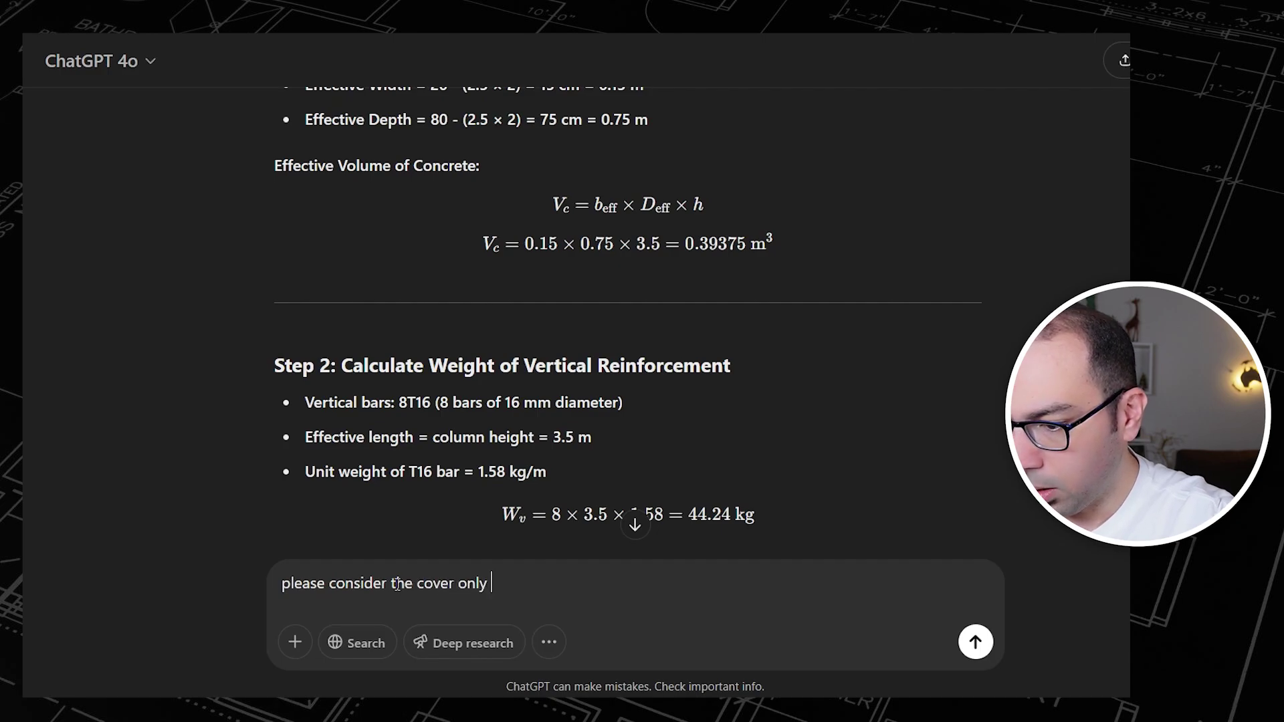
pyautogui.write('for calcula')
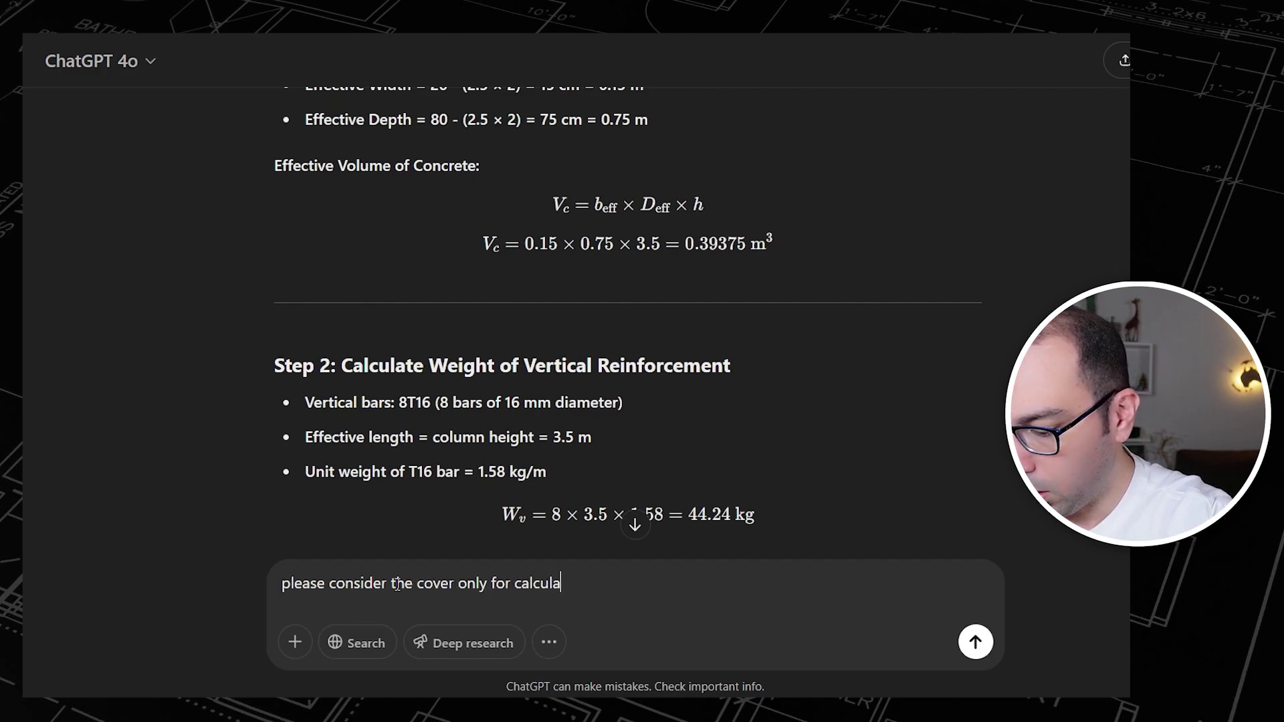
pyautogui.write('ting the stu')
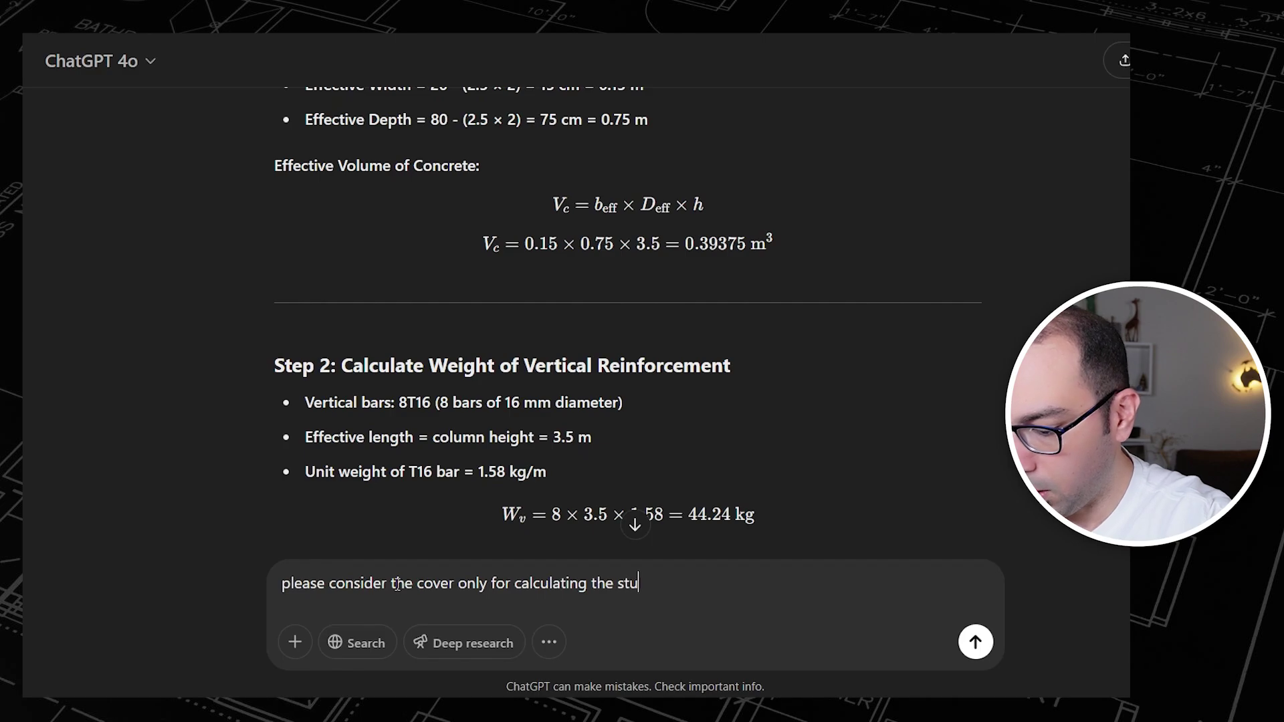
pyautogui.press('BackSpace')
pyautogui.write('irrups, e')
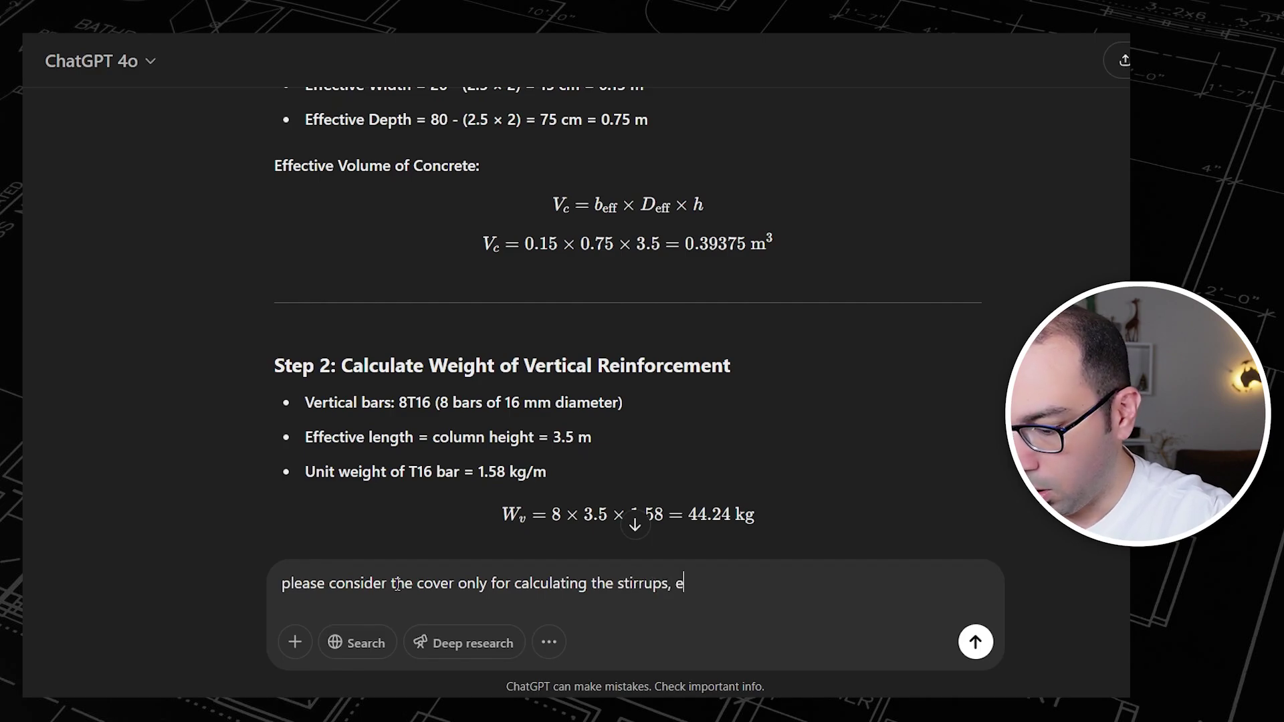
pyautogui.write('vrything els')
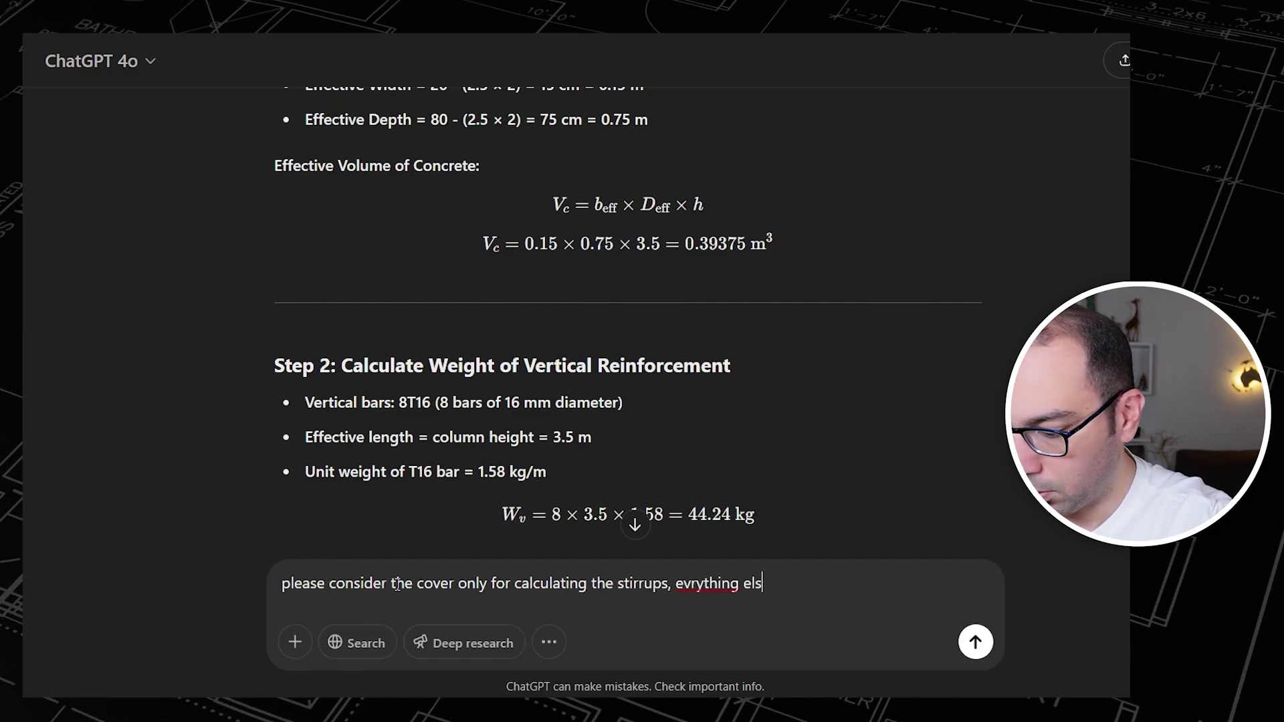
pyautogui.write('e will be')
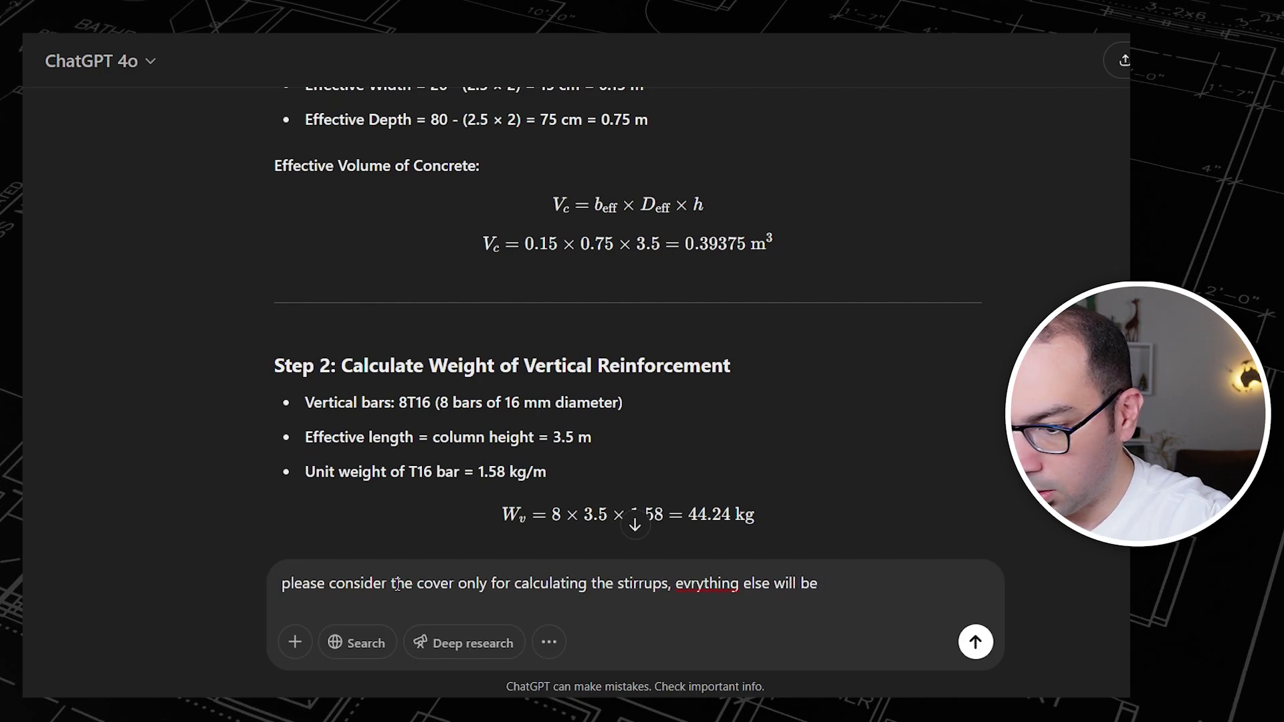
pyautogui.write(' as before')
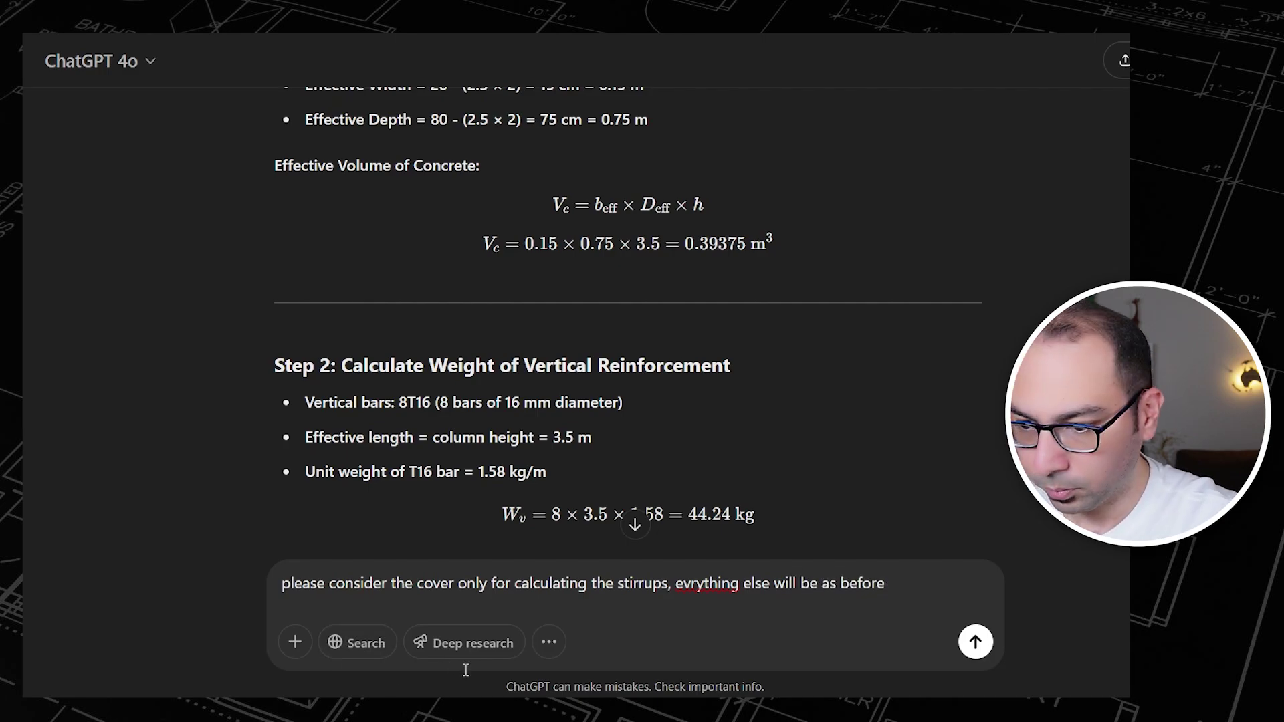
pyautogui.rightClick(722, 585)
pyautogui.click(769, 227)
pyautogui.press('Return')
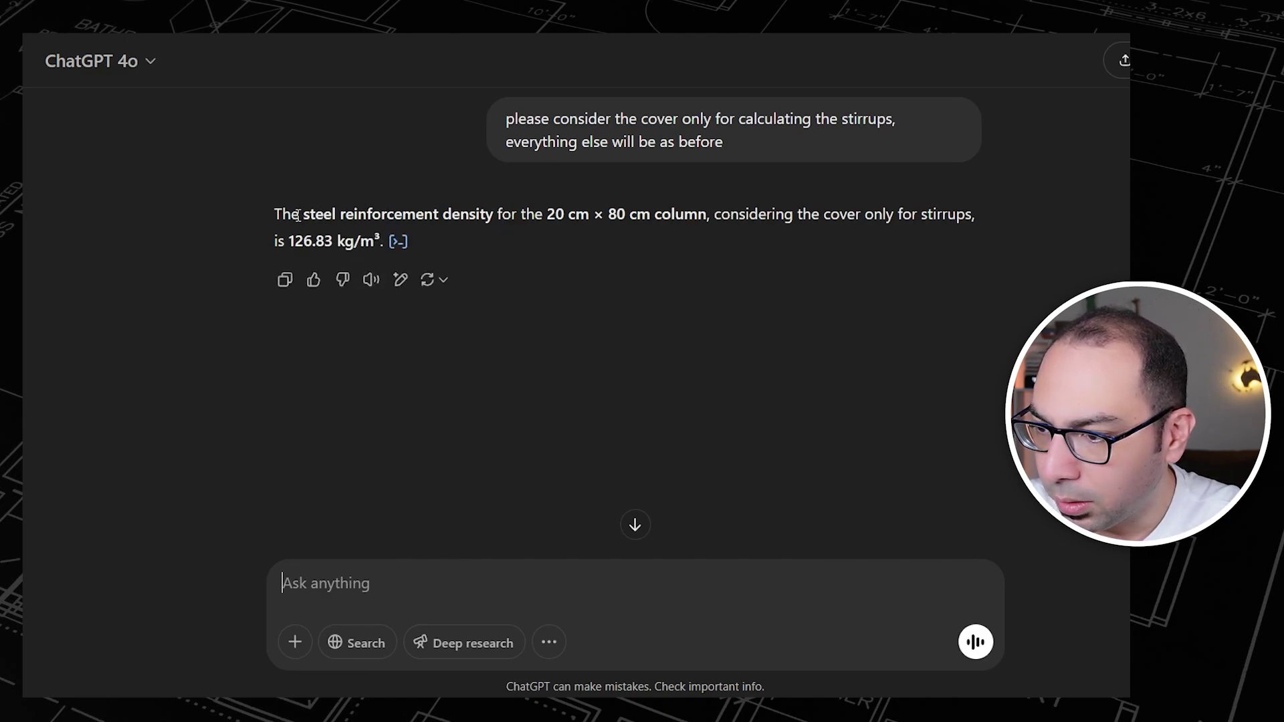
# Select the density sentence and the 126.83 kg/m³ result in the reply to review them.
pyautogui.moveTo(549, 216); pyautogui.dragTo(450, 242)
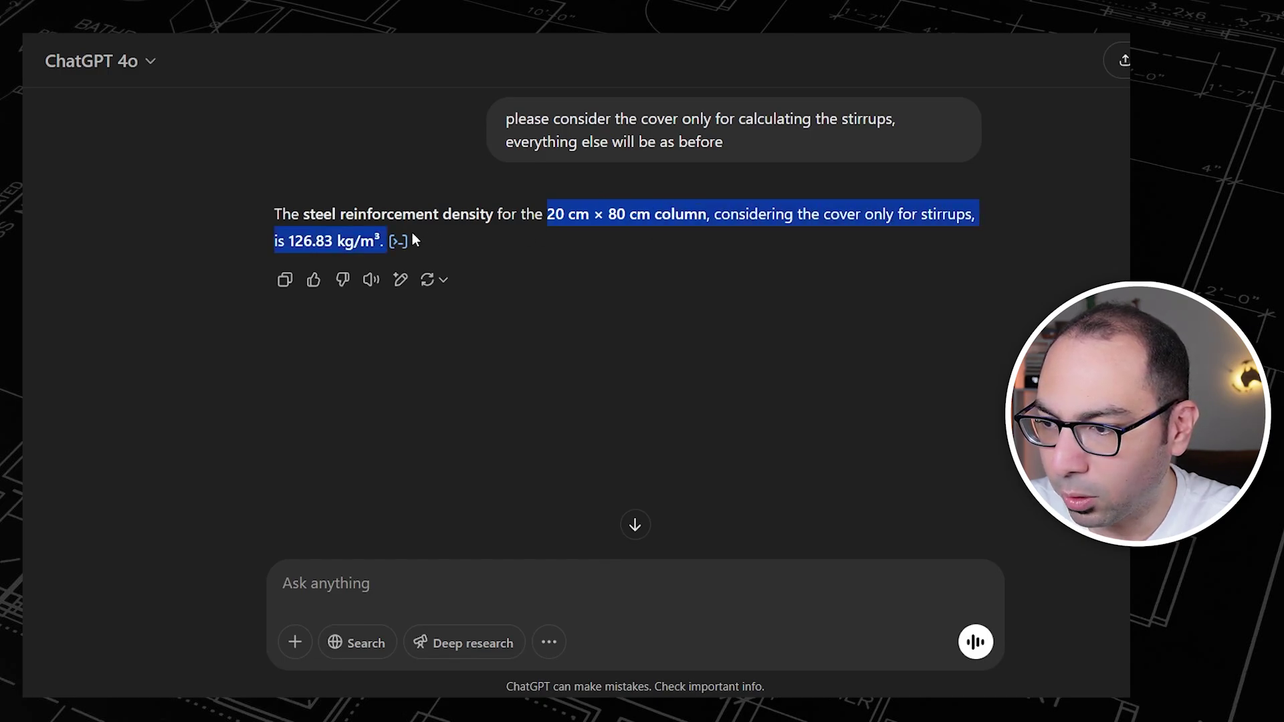
pyautogui.click(293, 246)
pyautogui.moveTo(293, 246); pyautogui.dragTo(380, 246)
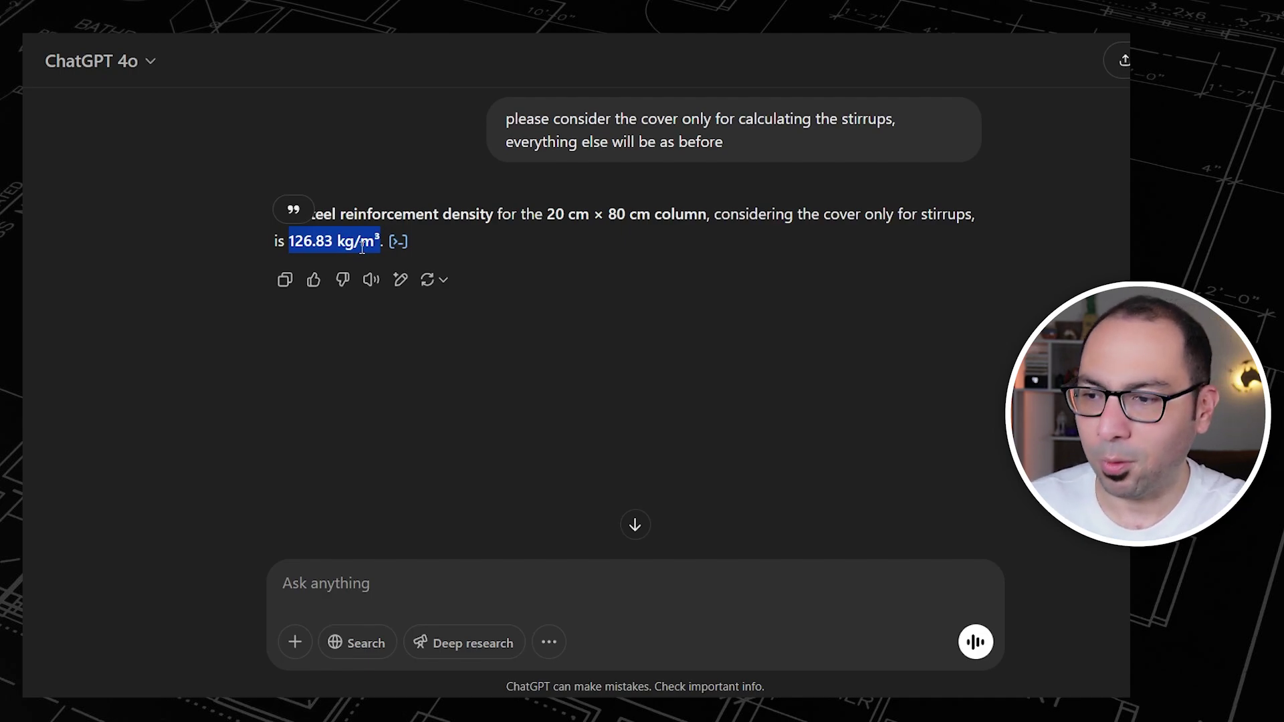
pyautogui.click(511, 349)
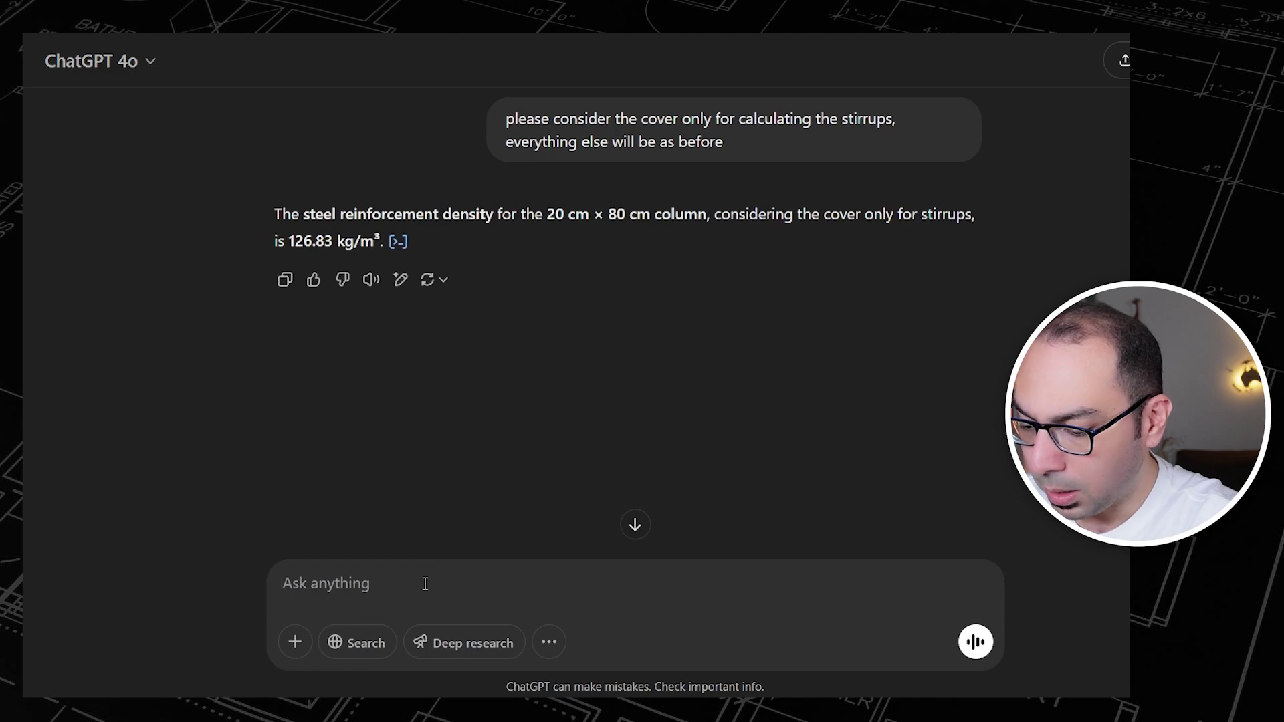
# Type the request 'please export these calculations into excel' in the prompt box.
pyautogui.write('please export')
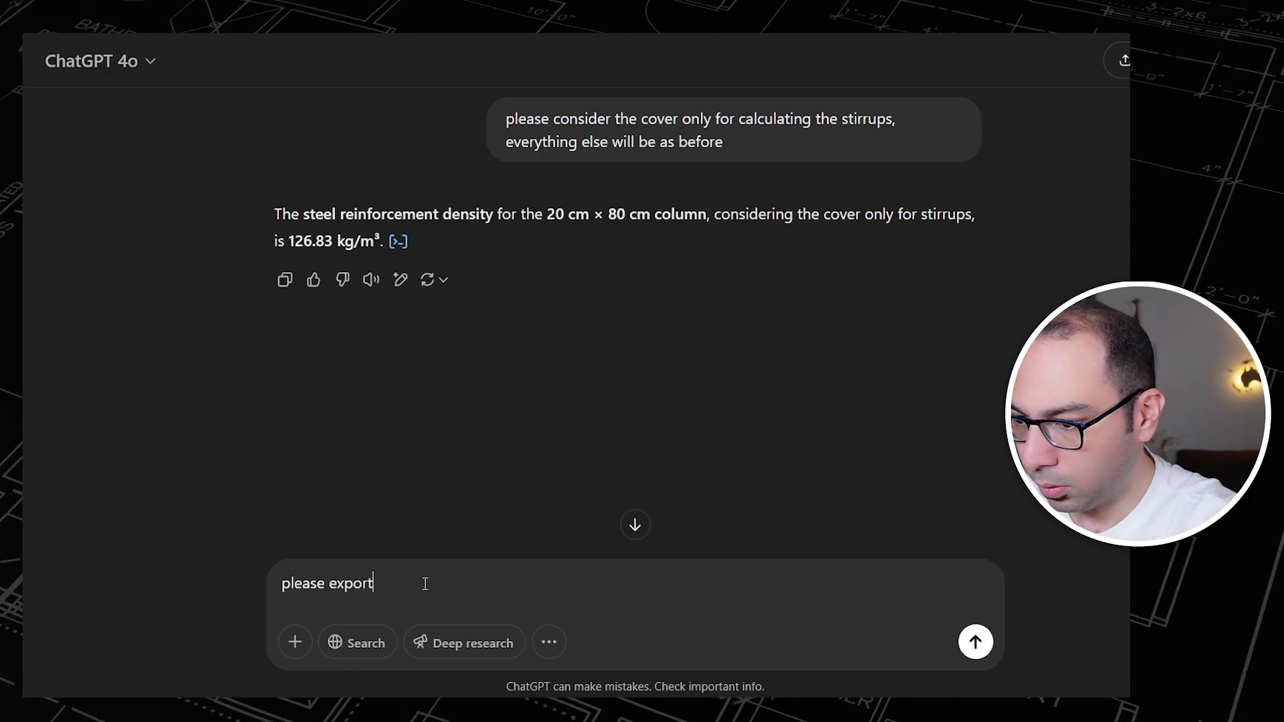
pyautogui.write(' these calcu')
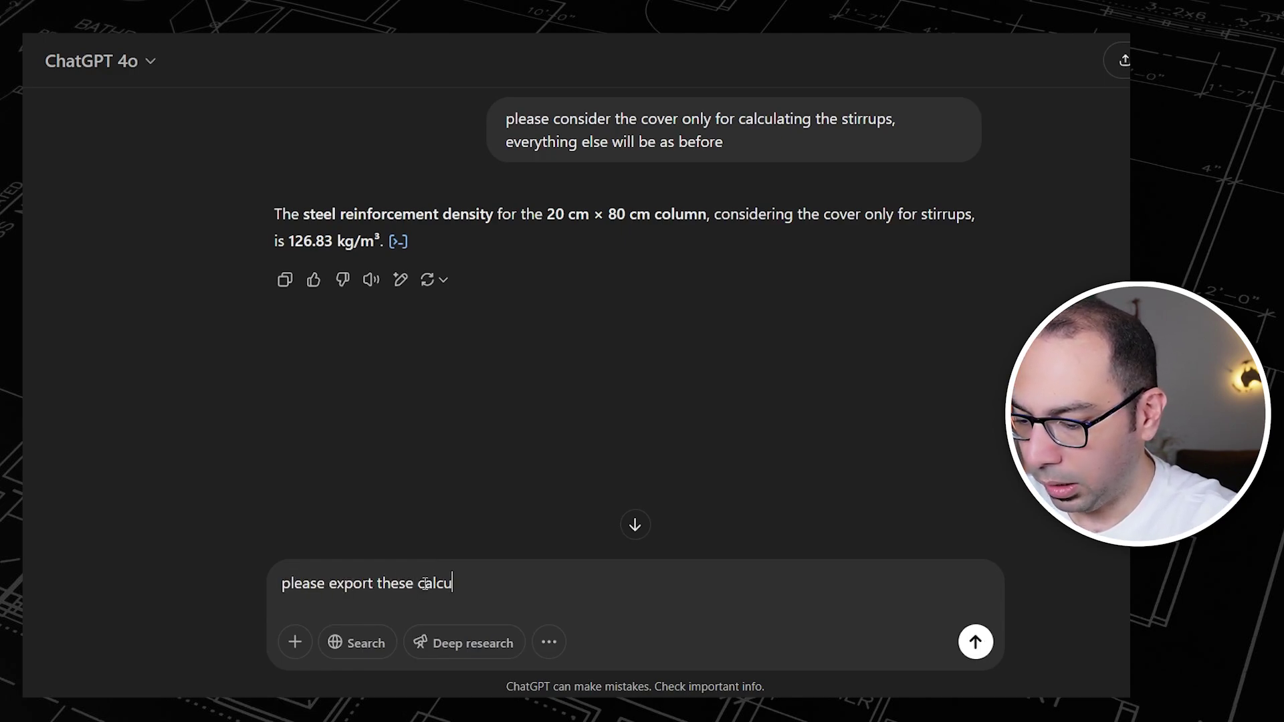
pyautogui.write('lations into ')
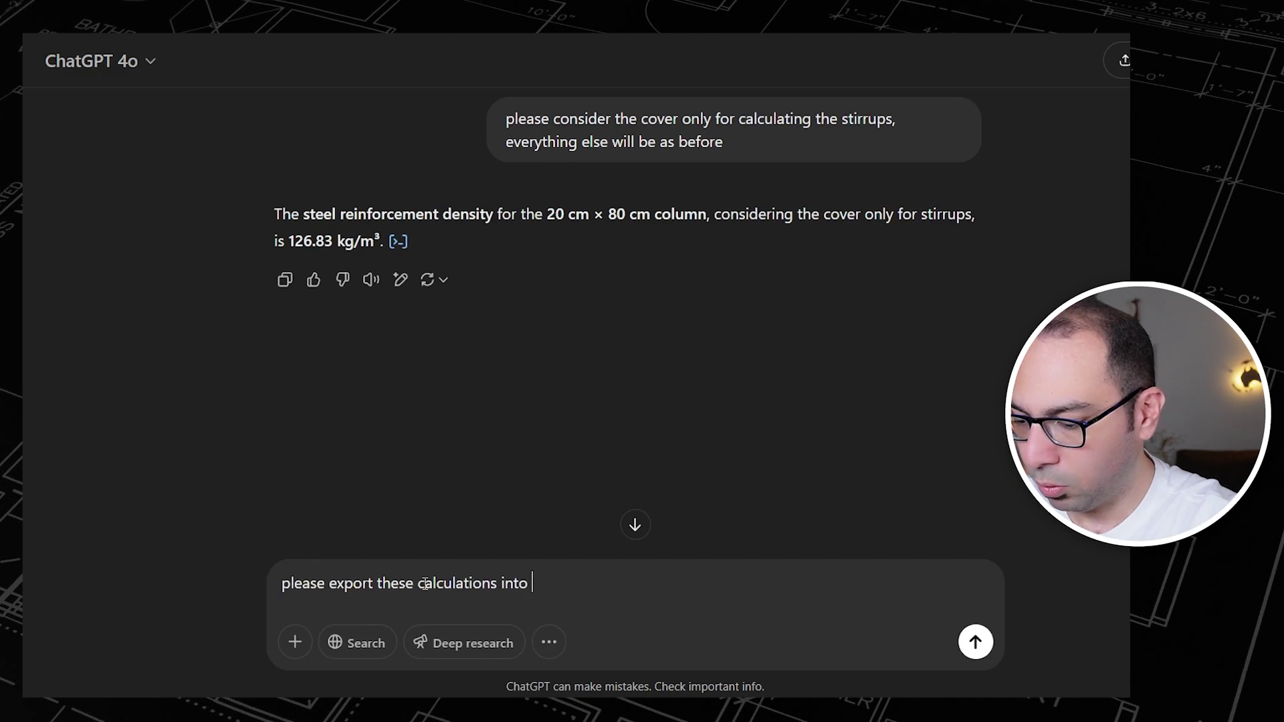
pyautogui.write('excel')
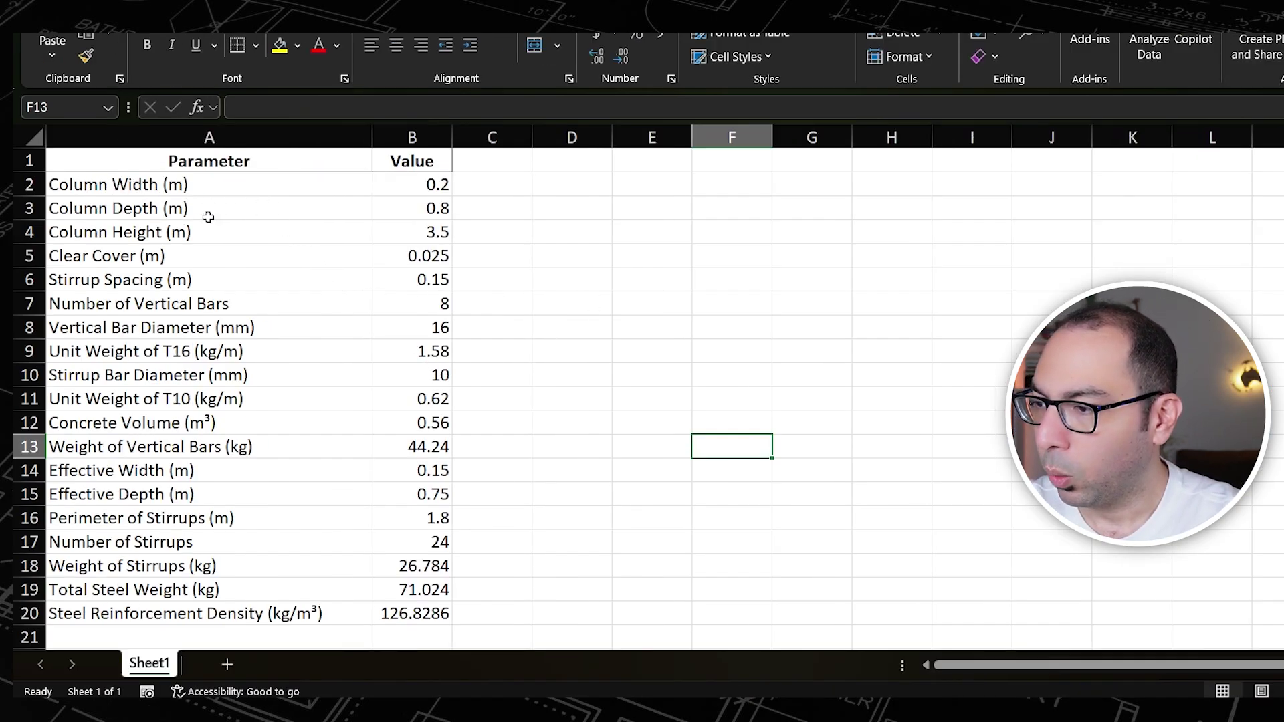
# Check the input parameters: clear cover, stirrup spacing, bar counts, diameters and T16/T10 unit weights.
pyautogui.click(194, 258)
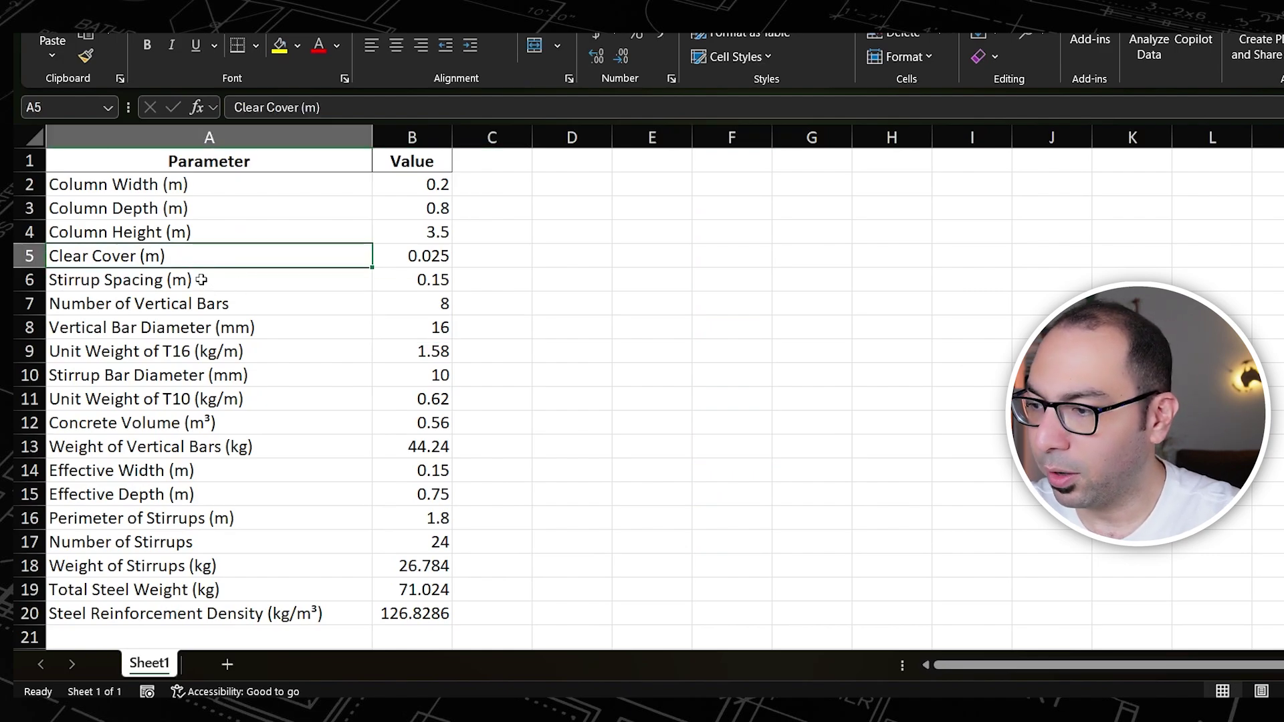
pyautogui.click(204, 283)
pyautogui.click(262, 305)
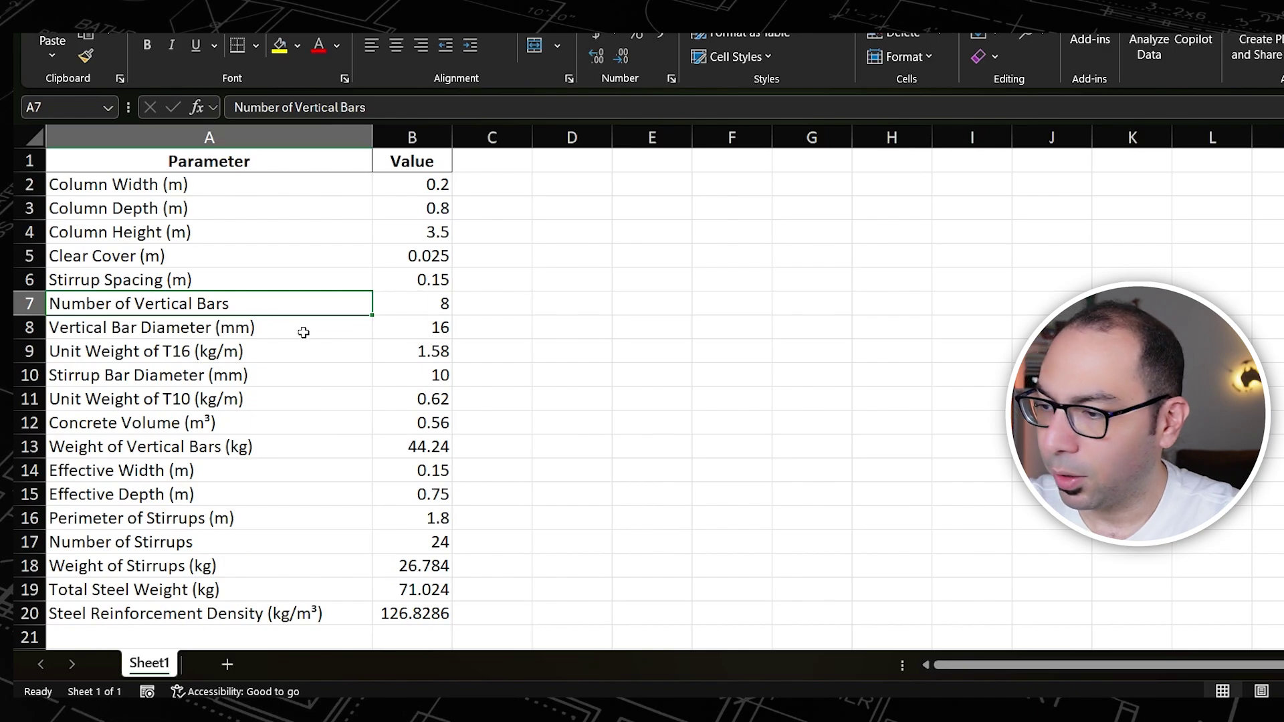
pyautogui.click(256, 336)
pyautogui.click(254, 354)
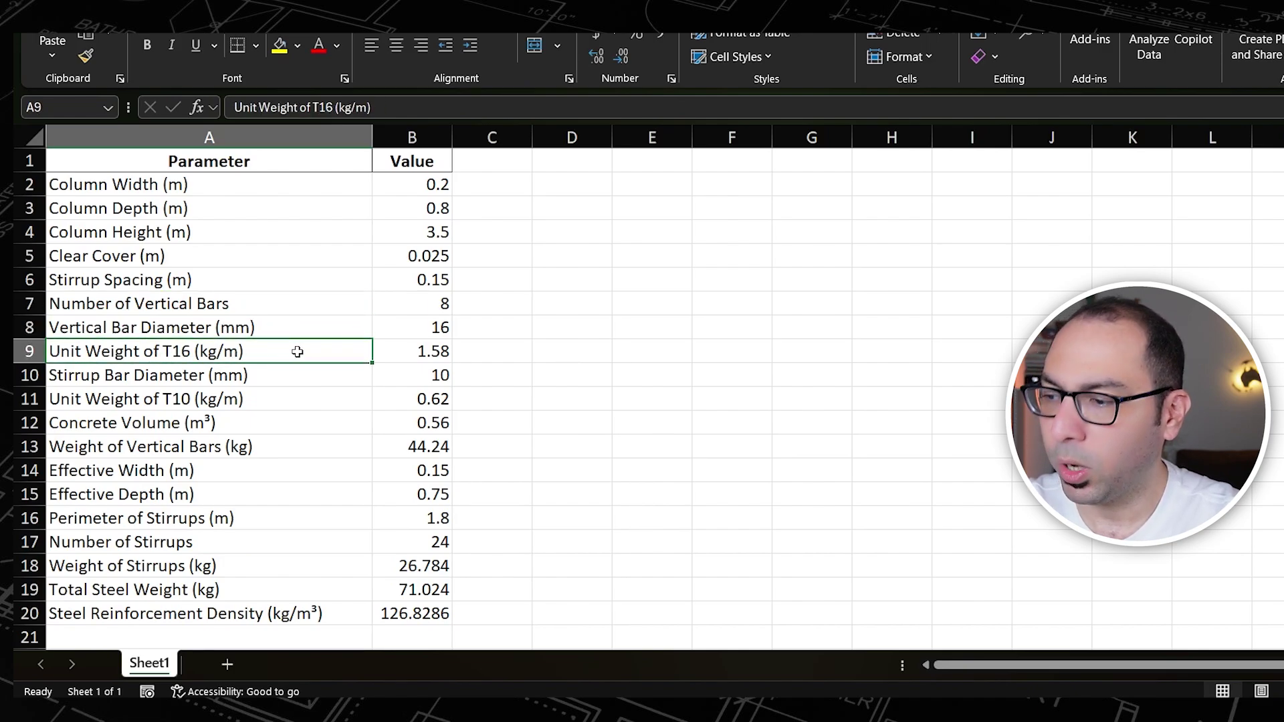
pyautogui.click(163, 379)
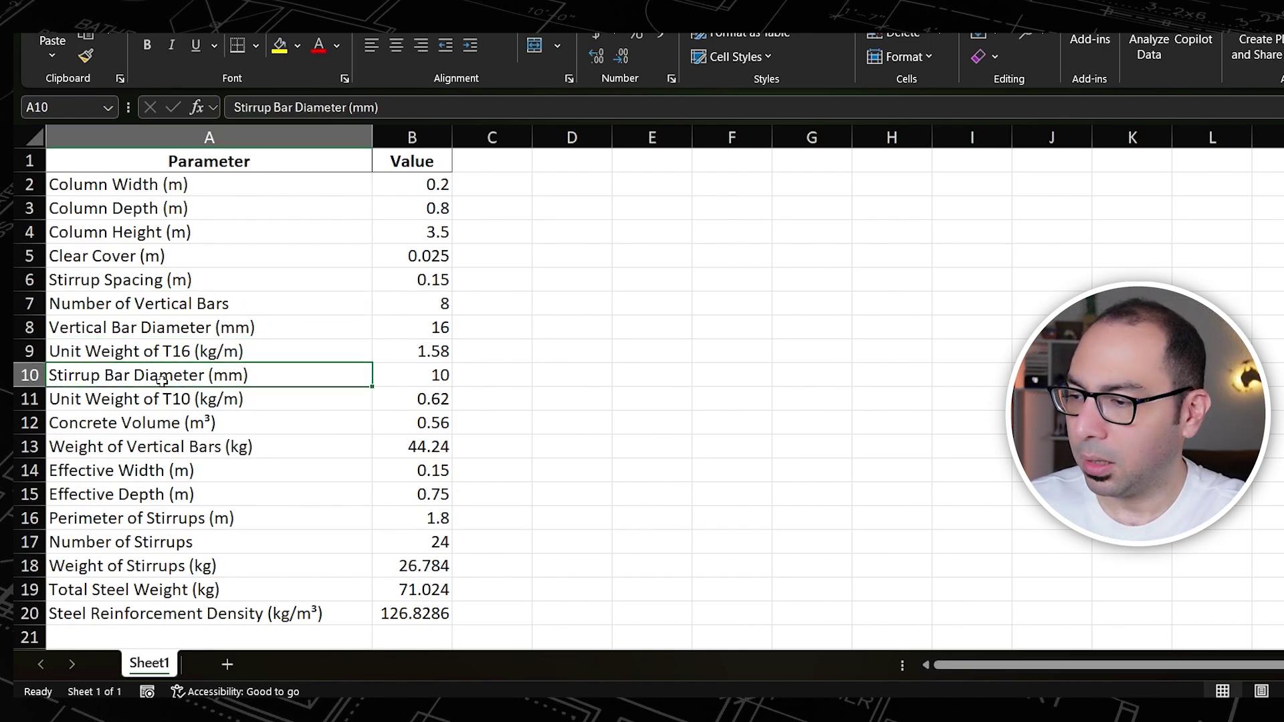
pyautogui.click(93, 402)
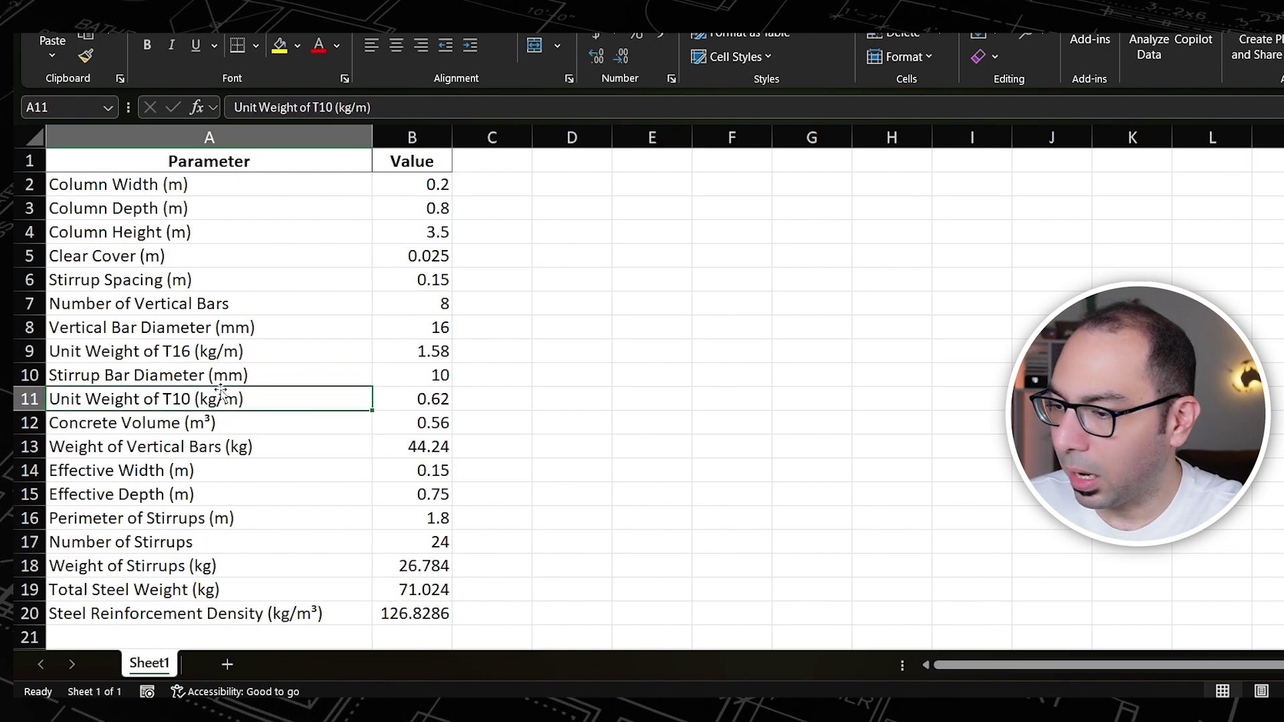
# Check the result values: 126.8286 density, total steel weight, stirrup and vertical bar weights, effective depth.
pyautogui.click(413, 614)
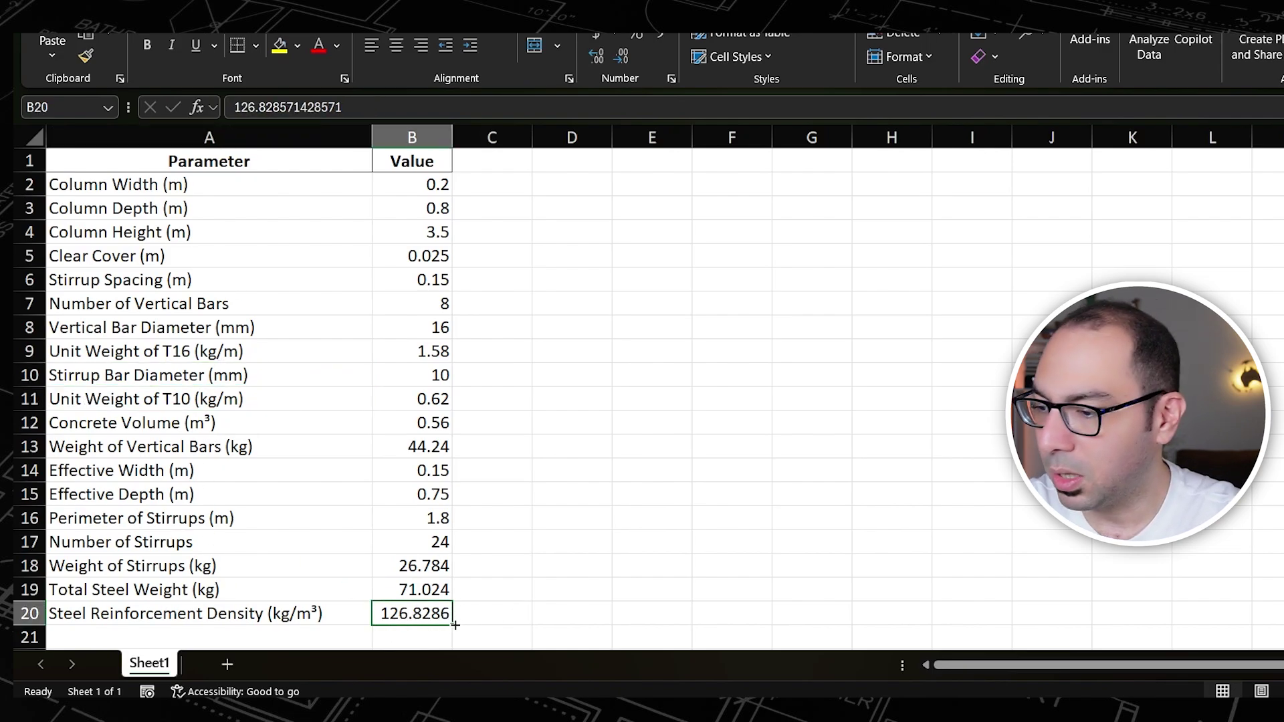
pyautogui.click(488, 614)
pyautogui.click(431, 612)
pyautogui.click(424, 590)
pyautogui.click(431, 568)
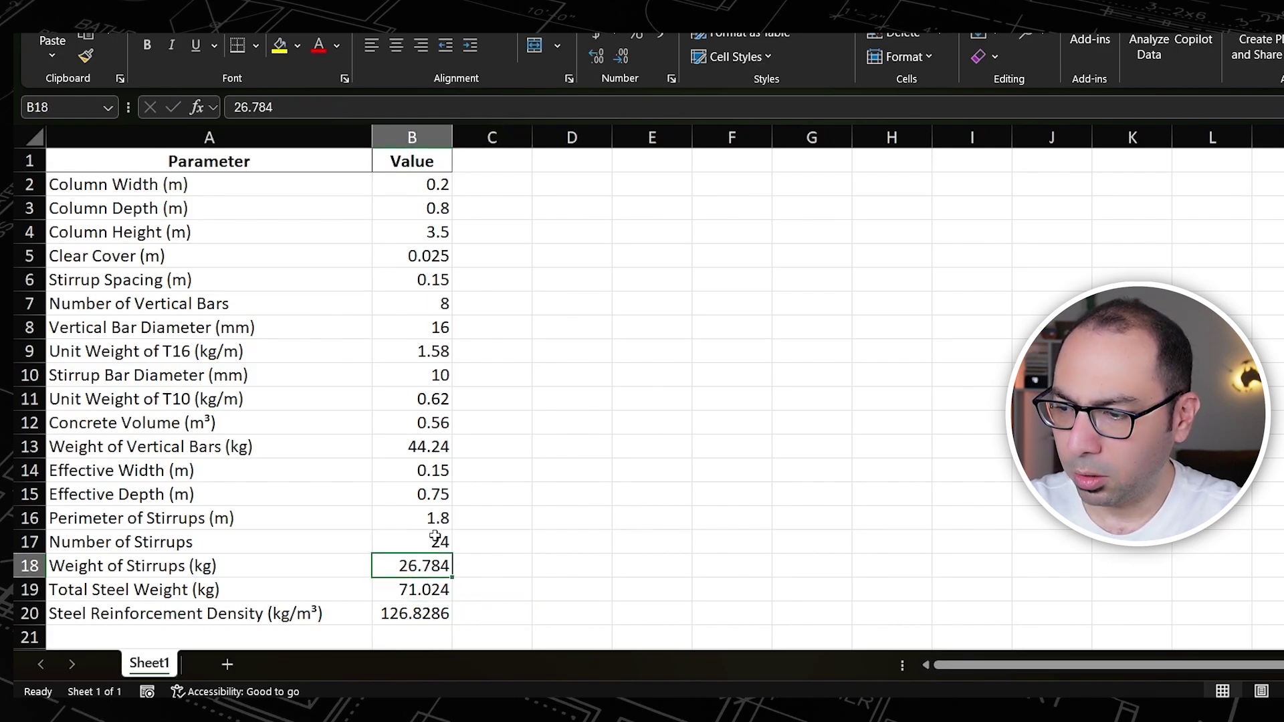
pyautogui.click(436, 536)
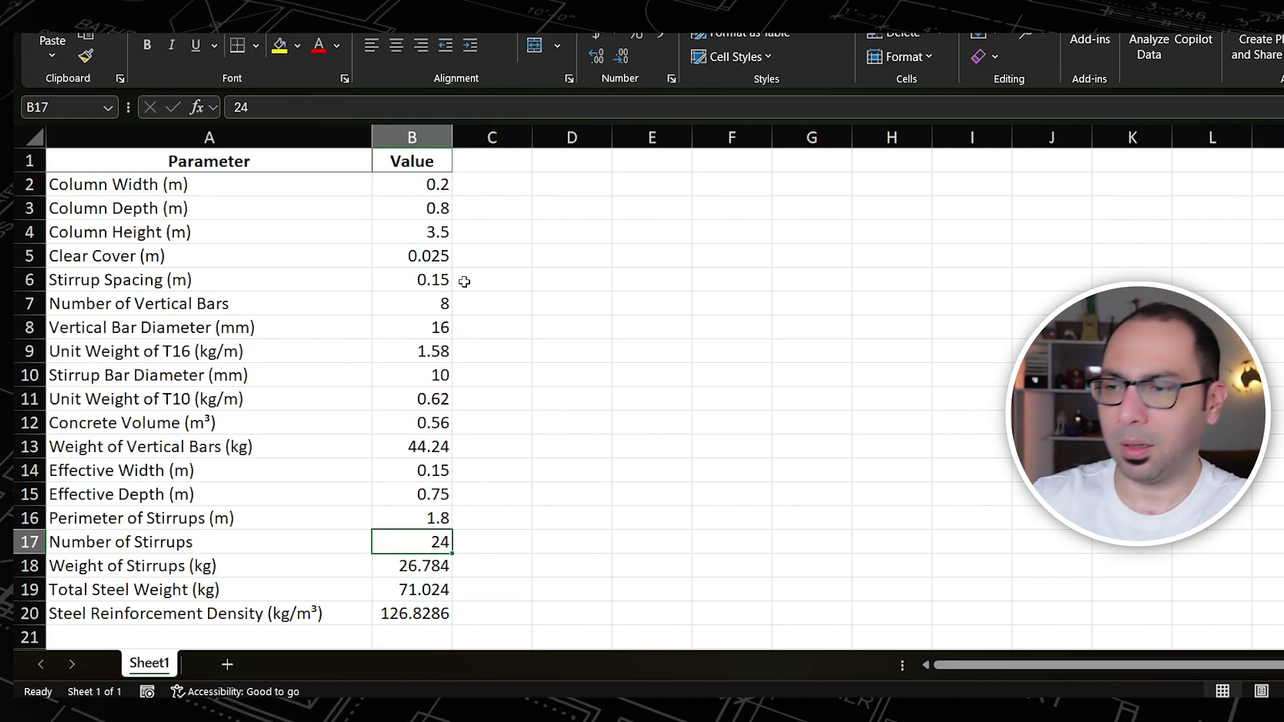
pyautogui.click(420, 443)
pyautogui.click(420, 496)
pyautogui.click(422, 583)
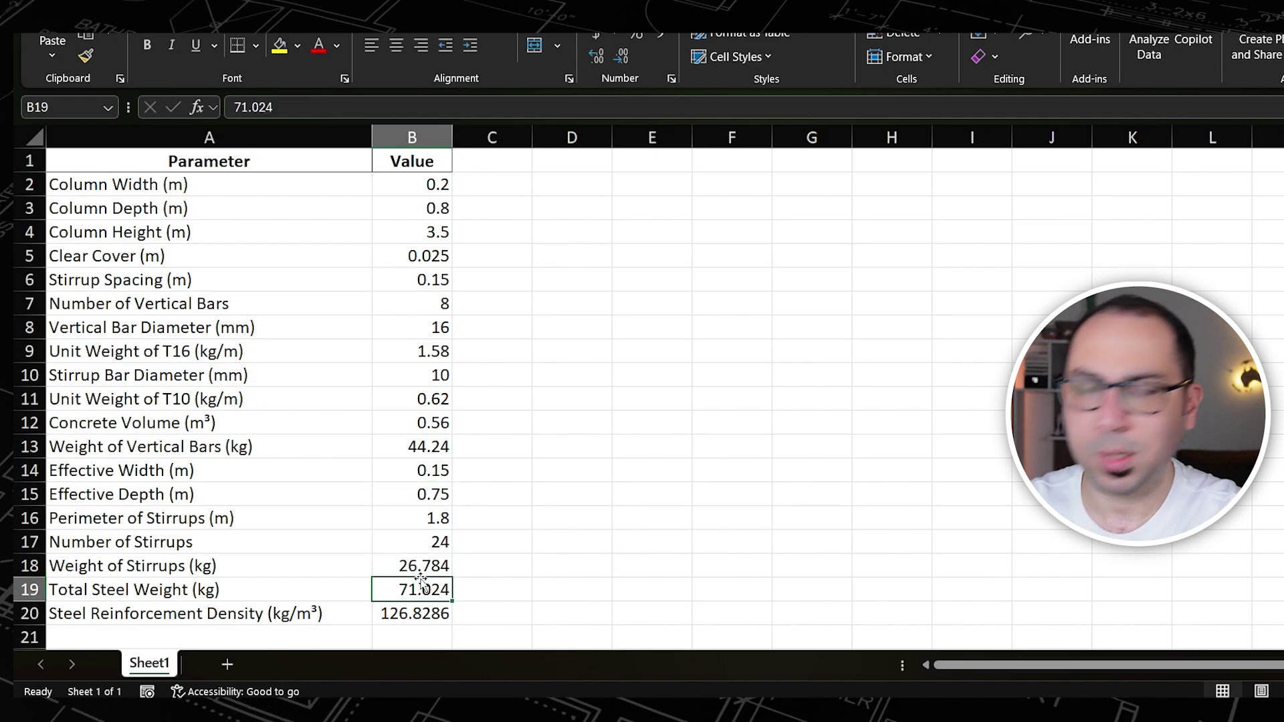